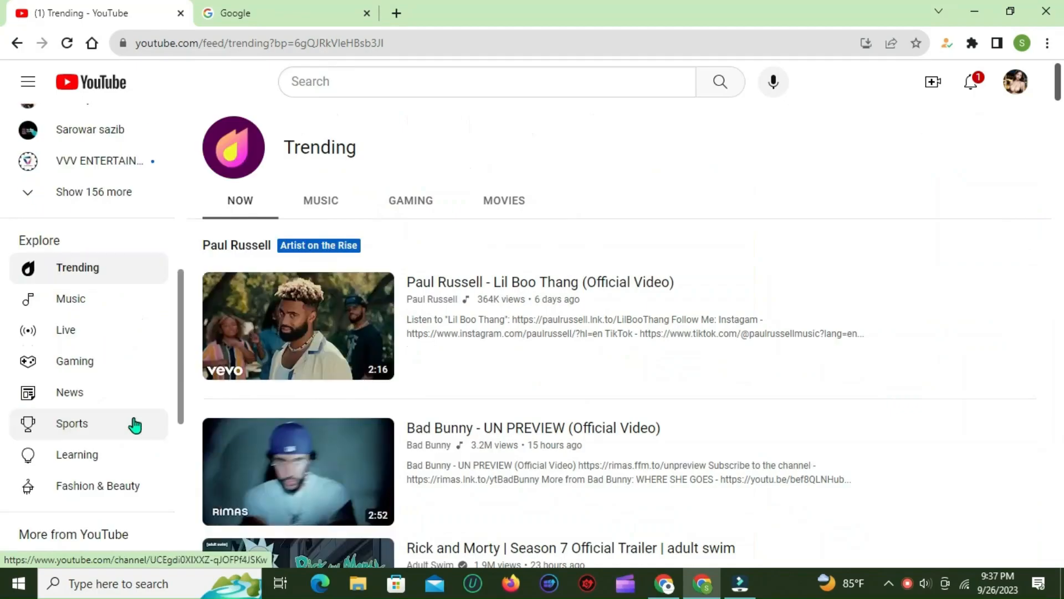
Open YouTube's News section from the Explore list and browse its top stories
scroll(435, 302, "down", 4)
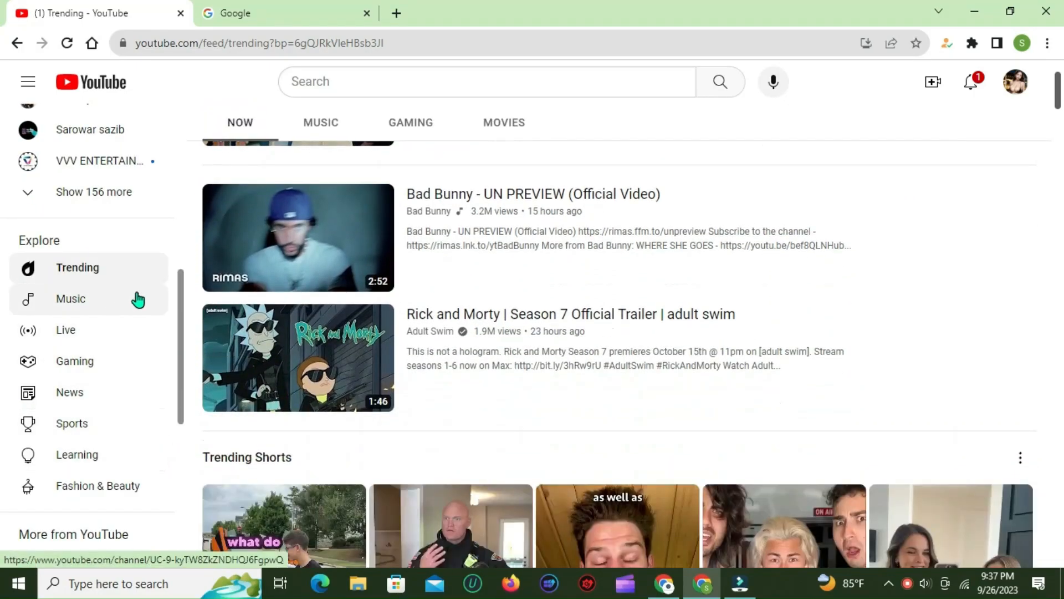
left_click(94, 390)
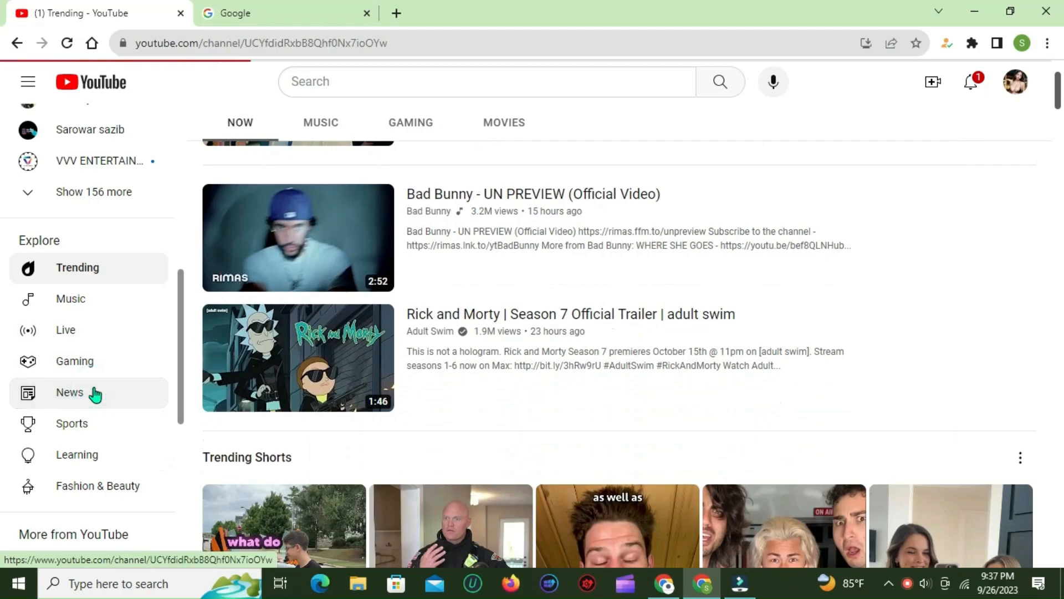
scroll(424, 484, "down", 1)
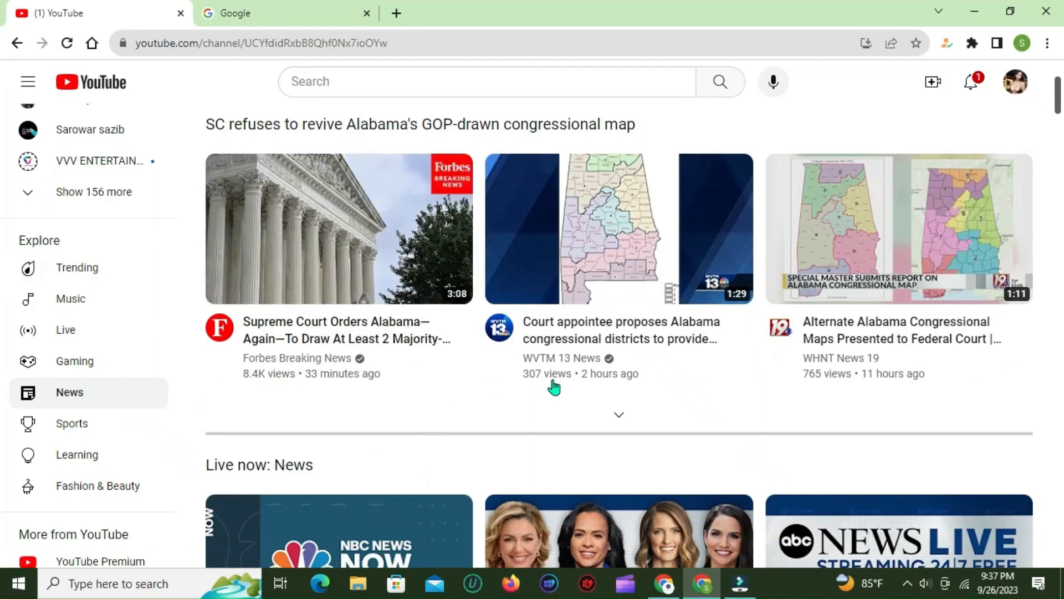
scroll(551, 385, "up", 2)
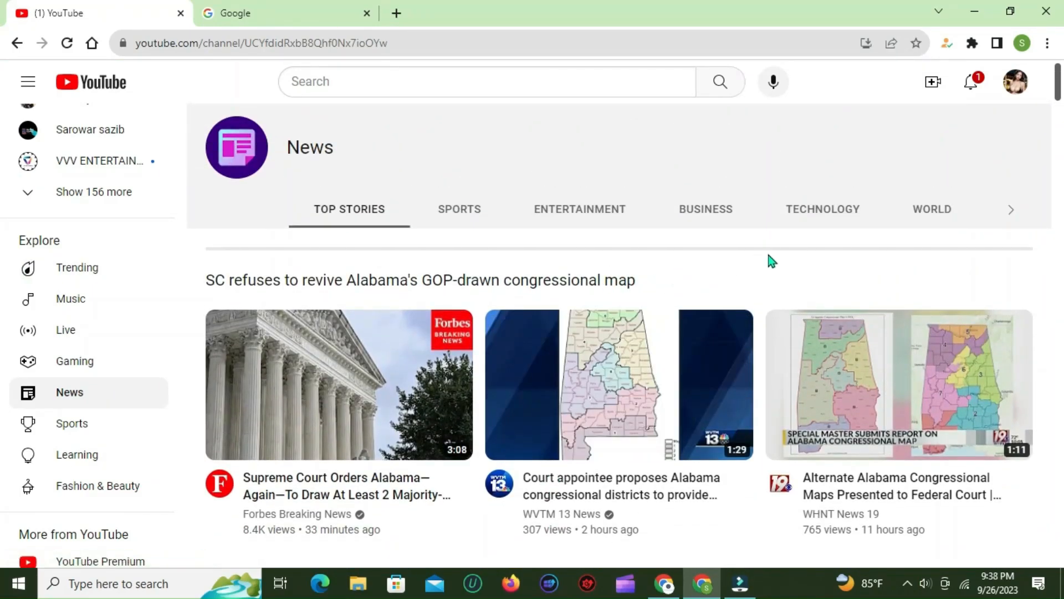
Look at the Technology news category, then switch to World news and browse its stories
left_click(833, 217)
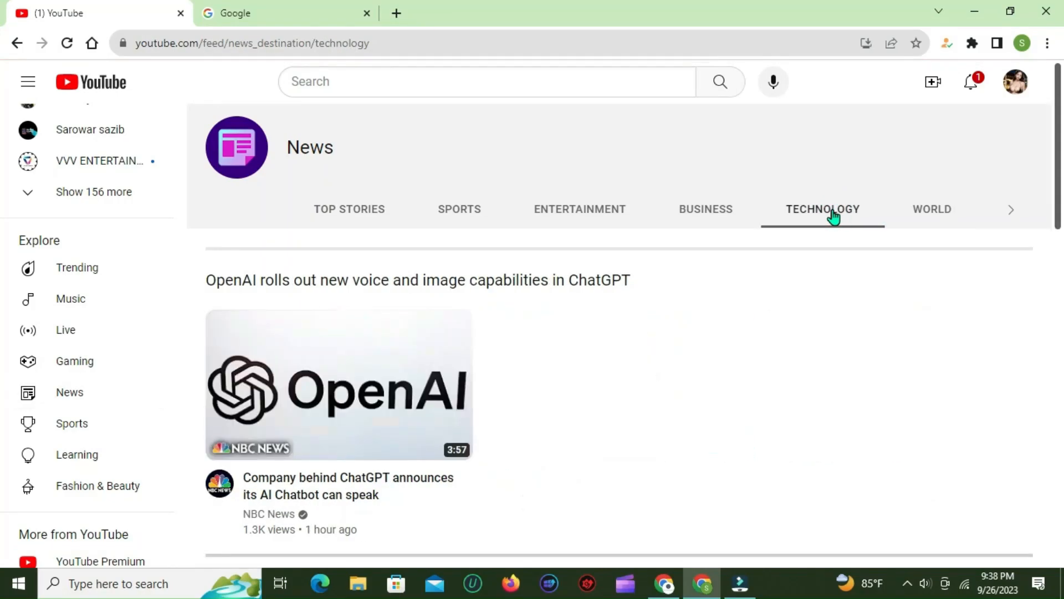
left_click(939, 215)
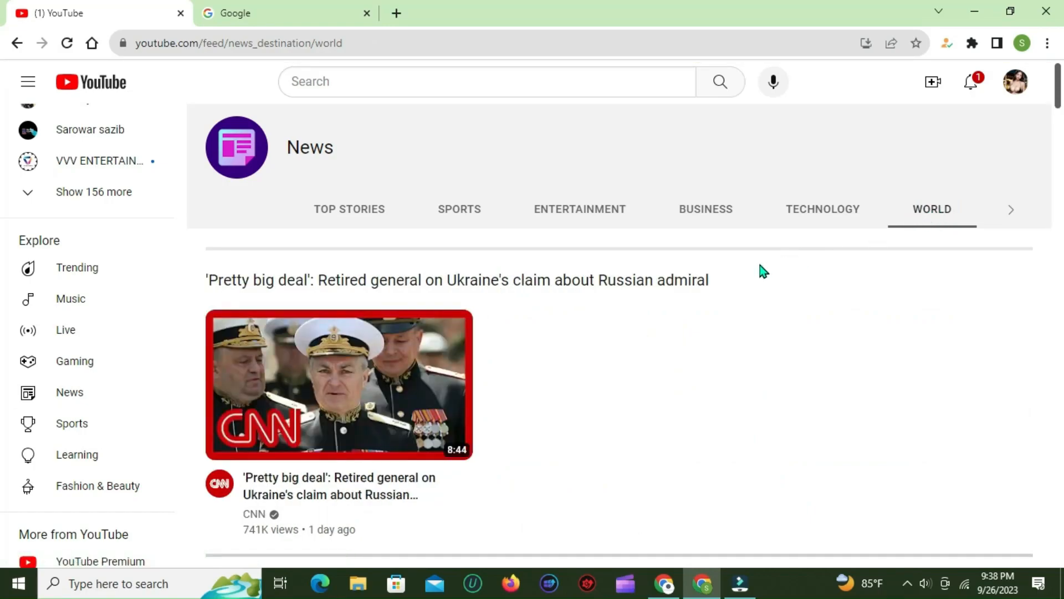
scroll(746, 294, "down", 2)
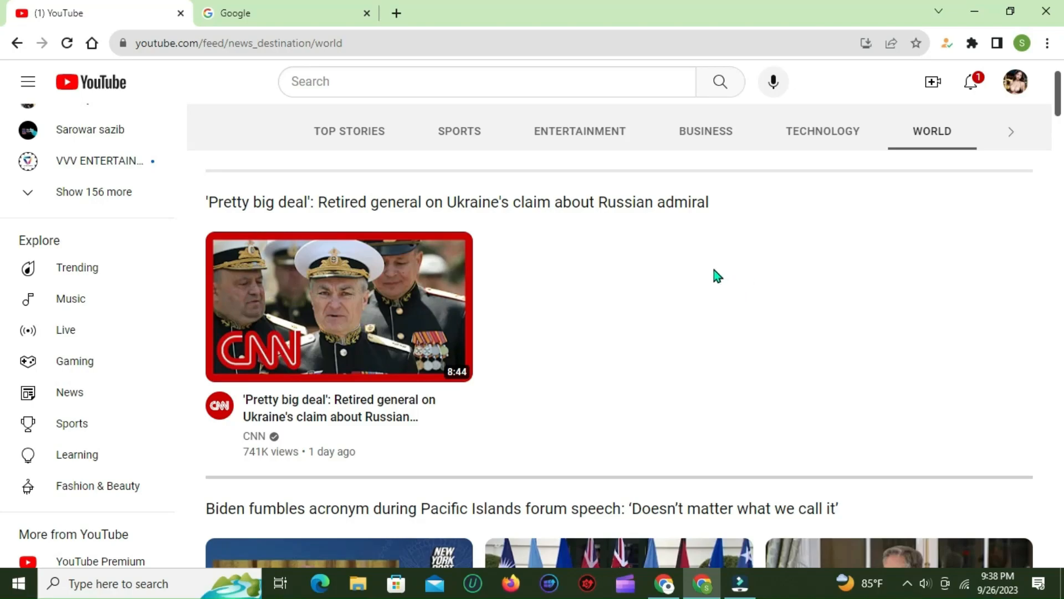
scroll(714, 271, "down", 2)
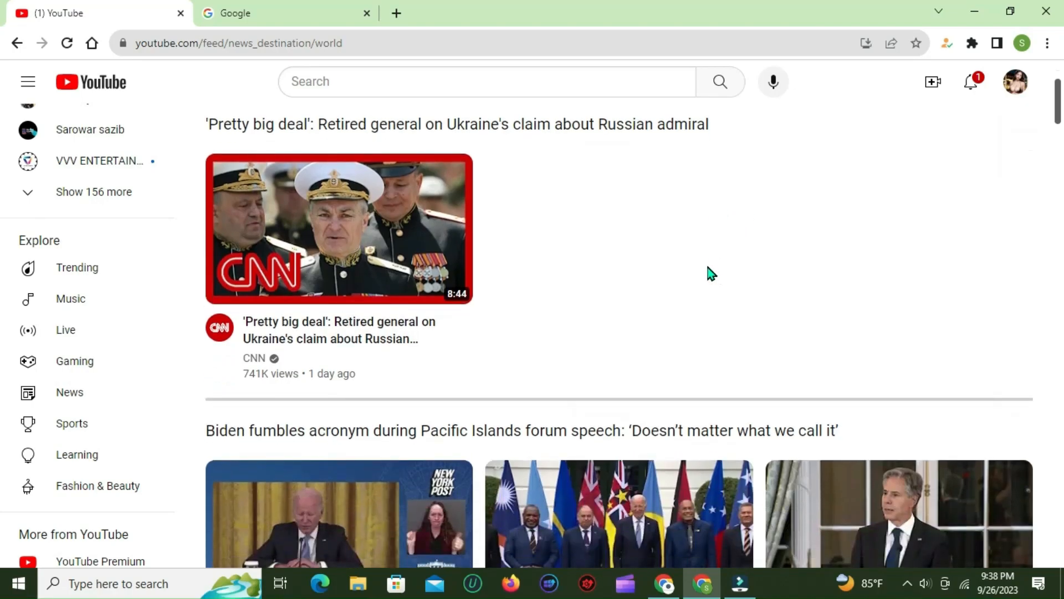
Open the CNN video about the retired general and the Russian admiral, copy its title and pause playback
mouse_move(413, 347)
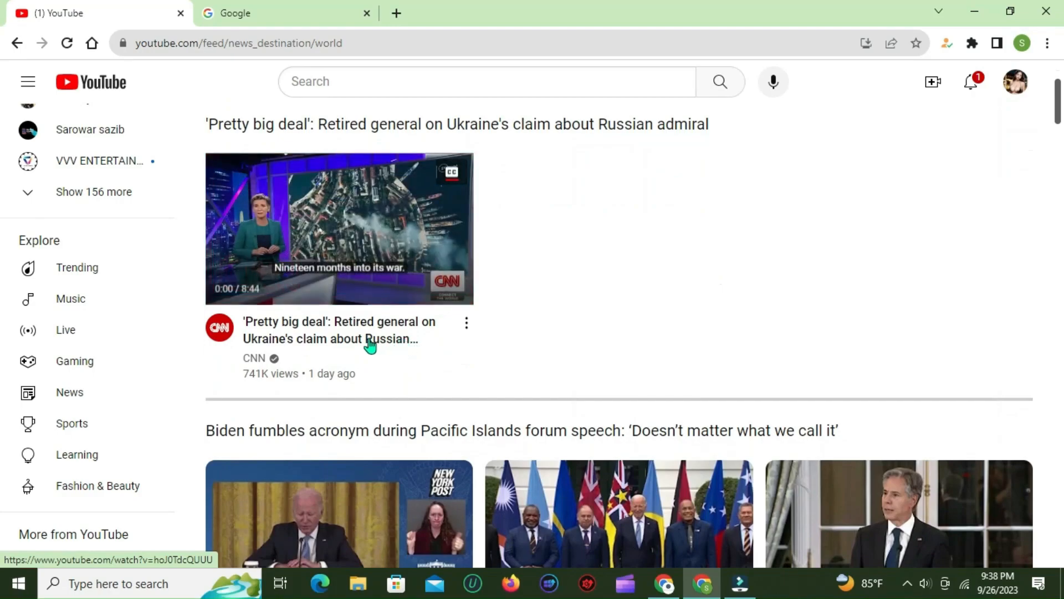
left_click(351, 336)
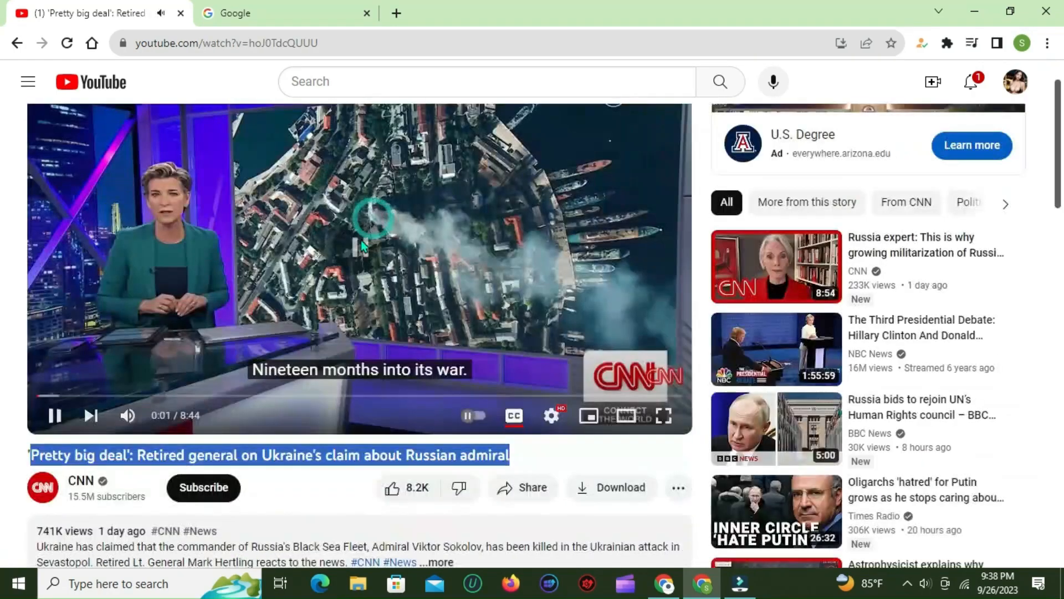
left_click(373, 213)
scroll(424, 296, "up", 1)
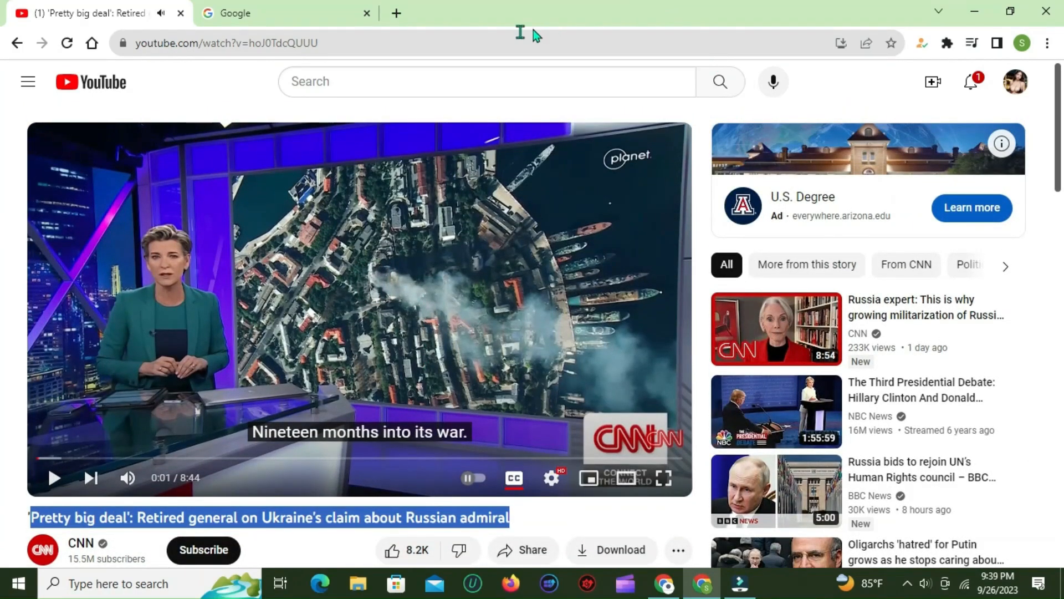
Search Google for the copied title "Pretty big deal': Retired general on Ukraine's claim about Russian admiral"
left_click(254, 13)
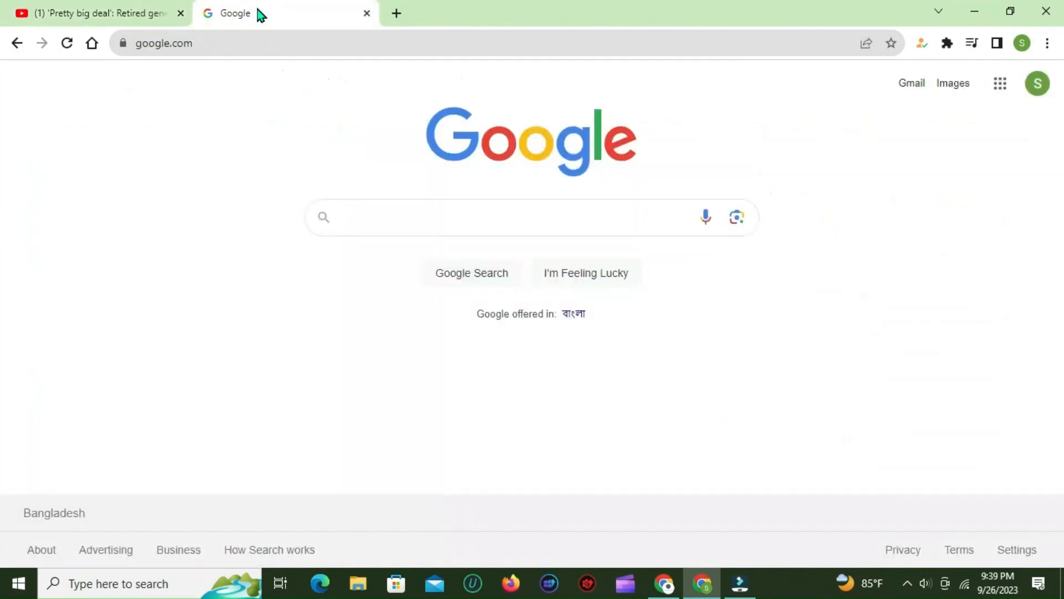
right_click(363, 224)
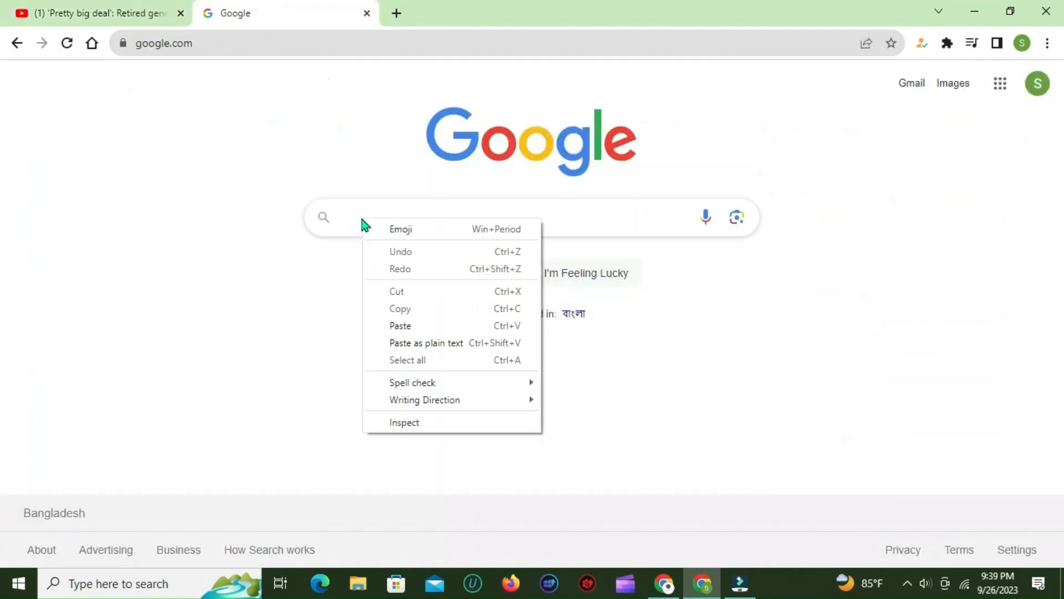
left_click(442, 325)
key("Return")
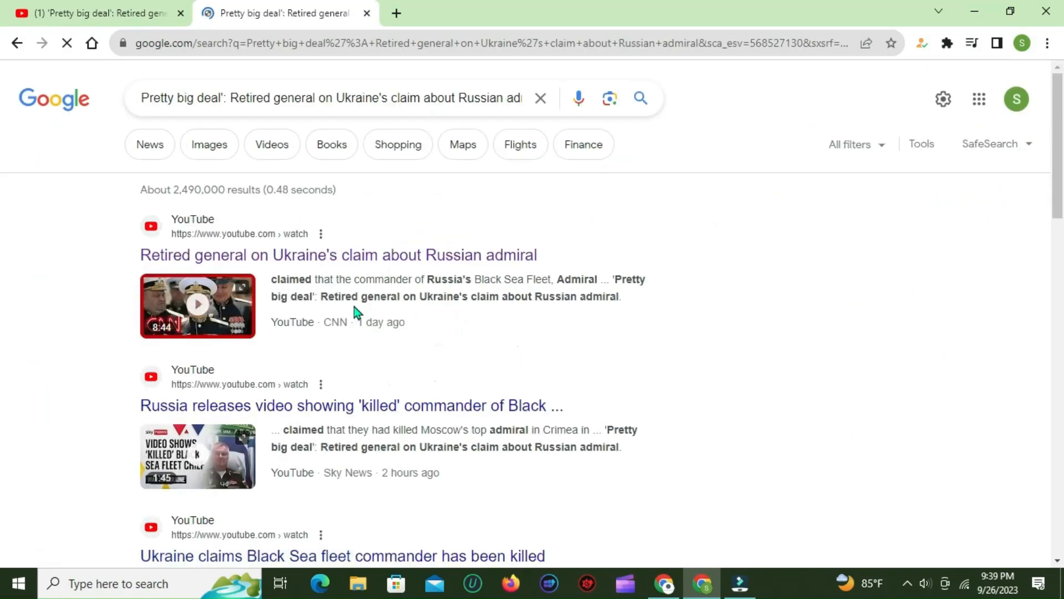
Filter the results to news, open the first Sky News "Ukraine war latest" article and decline its feedback survey
left_click(146, 144)
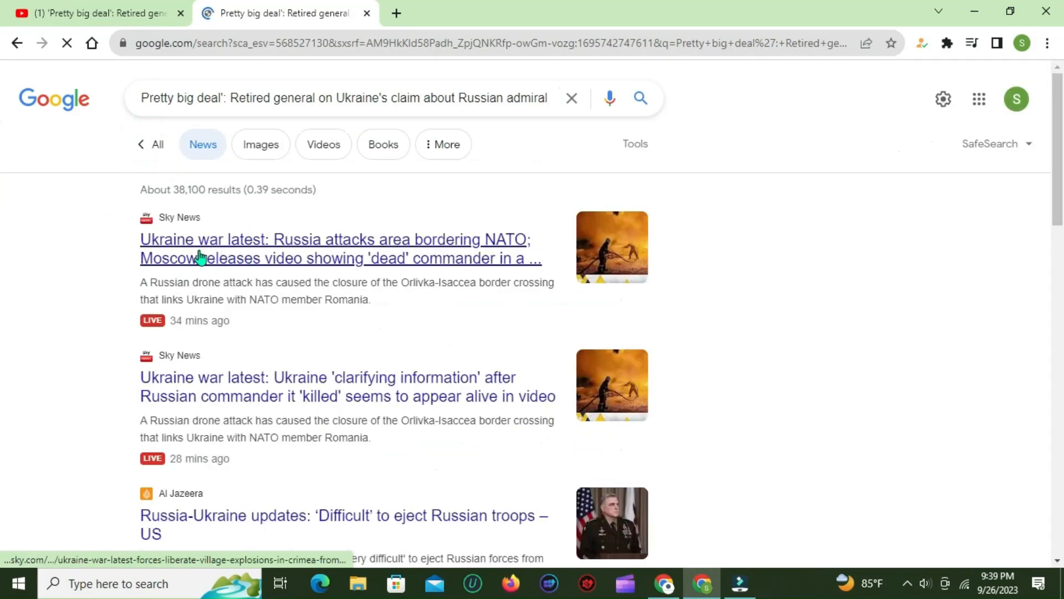
left_click(278, 252)
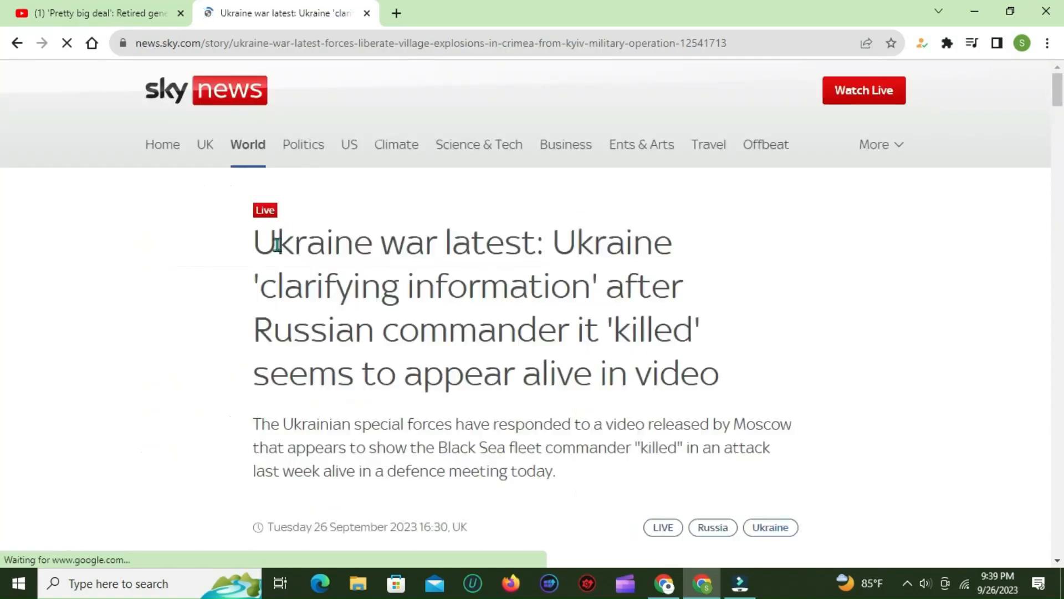
scroll(784, 247, "down", 5)
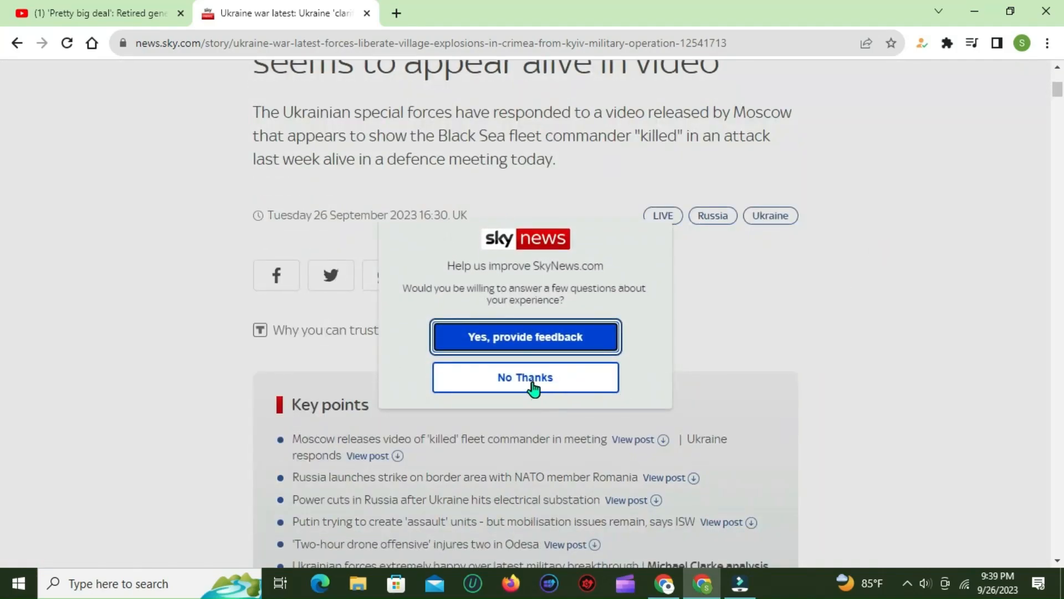
left_click(533, 388)
Read through the article's key points and live posts, and highlight the headline of the Ukrainian drone attacks post
scroll(822, 360, "down", 9)
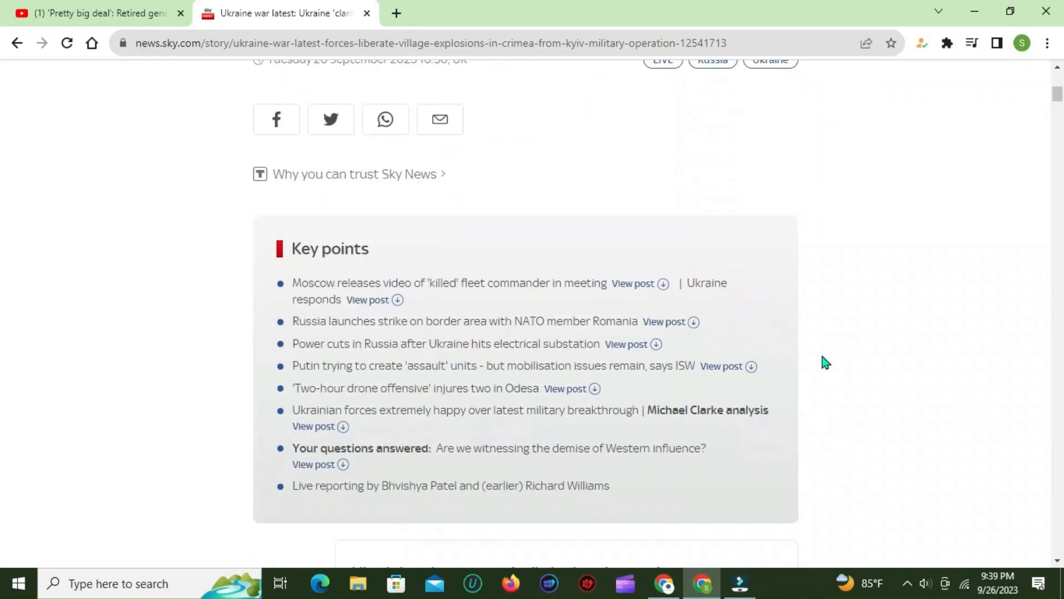
scroll(847, 310, "down", 12)
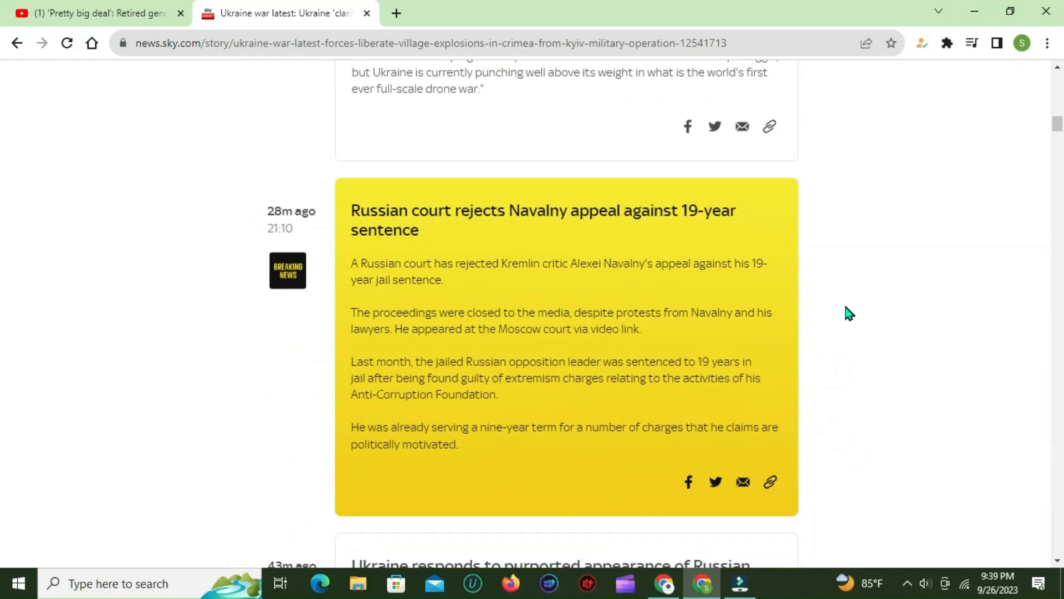
scroll(838, 311, "down", 4)
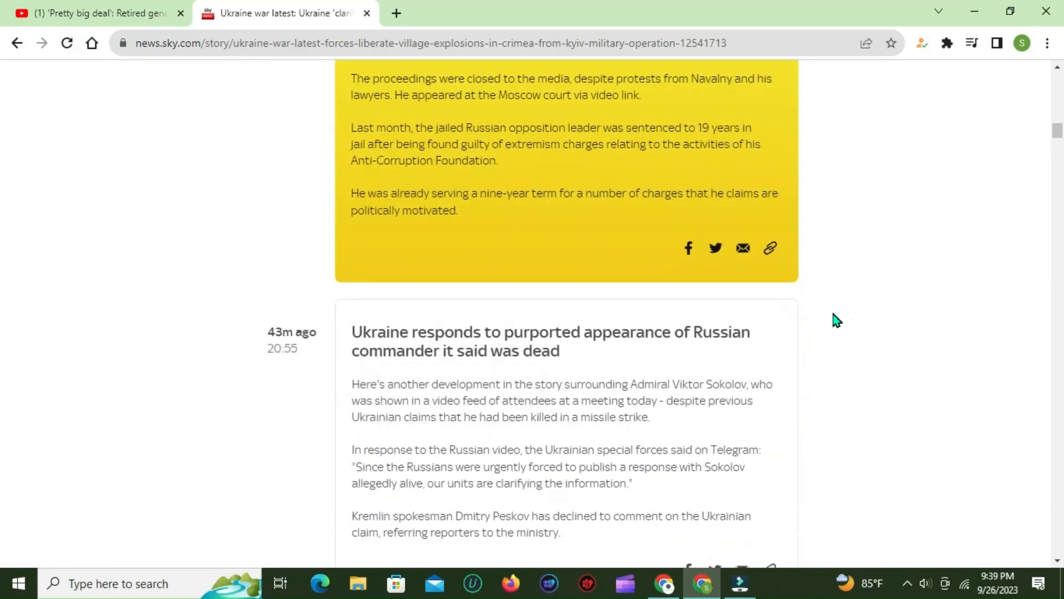
scroll(831, 315, "up", 13)
scroll(834, 320, "up", 4)
left_click_drag(357, 261, 655, 280)
right_click(489, 270)
left_click(752, 274)
left_click(752, 274)
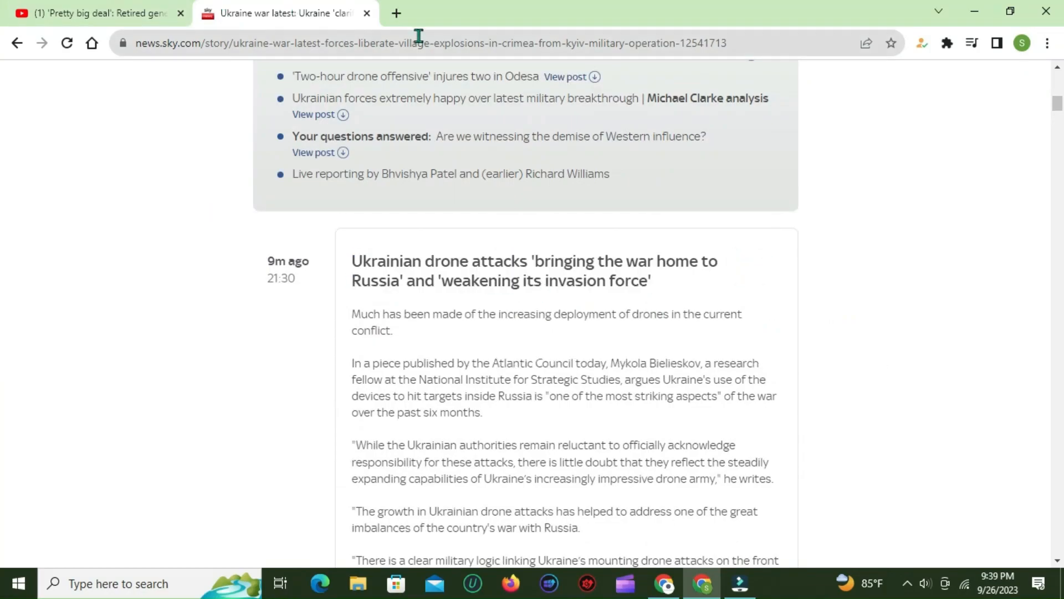
Search Google for "vidnoz" in a new tab and open the Vidnoz site's free AI video creator
left_click(396, 13)
left_click(361, 213)
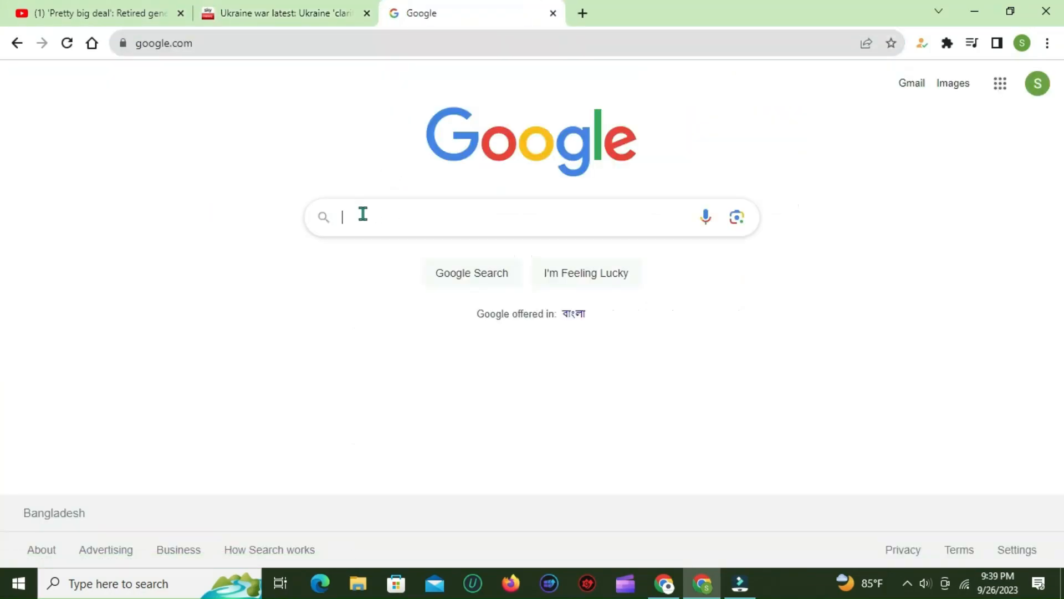
type("vidnoz")
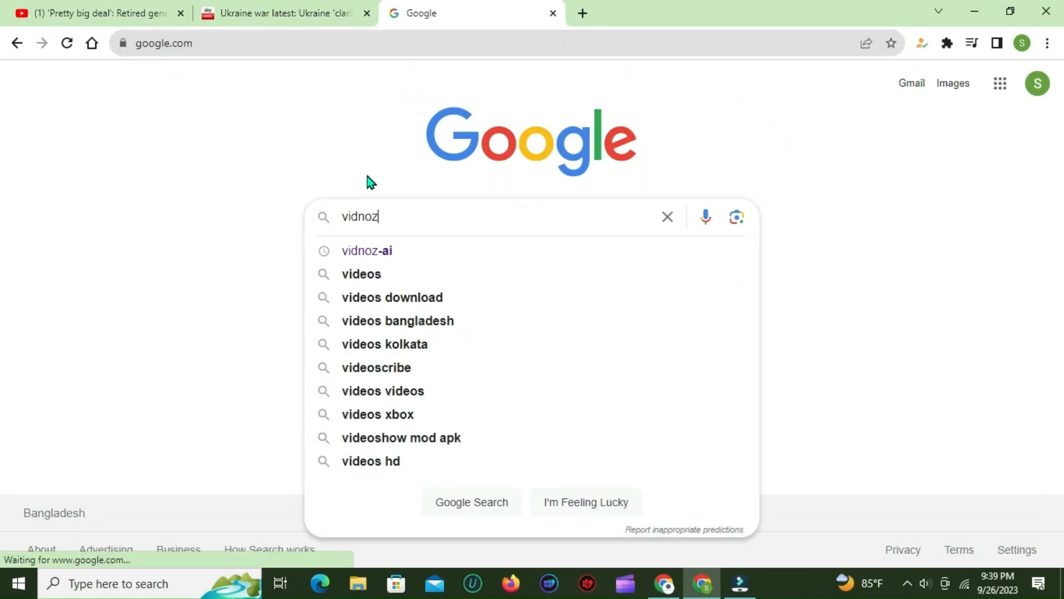
key("Return")
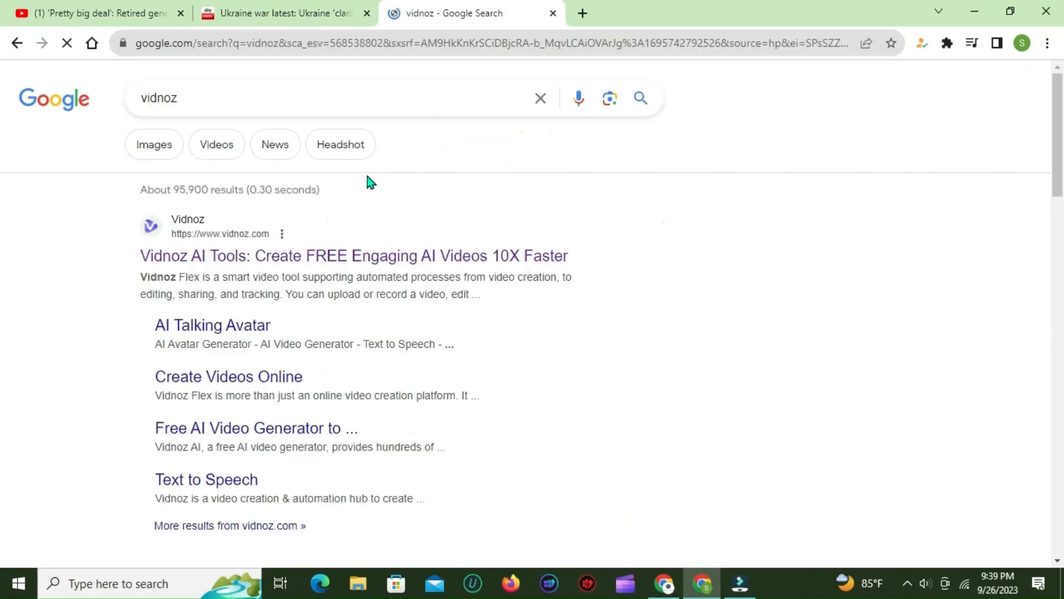
left_click(328, 257)
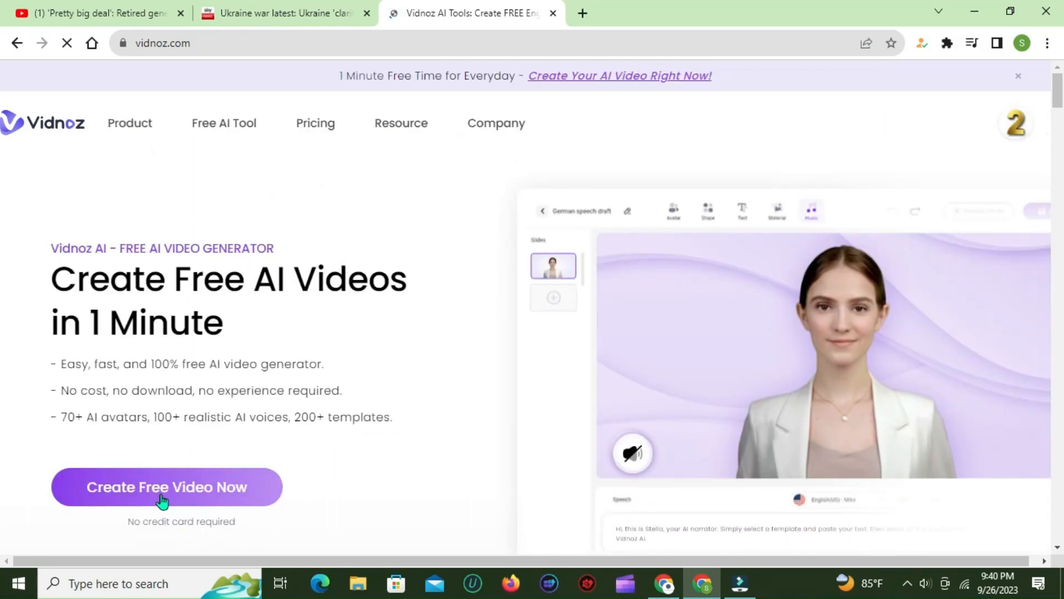
left_click(154, 490)
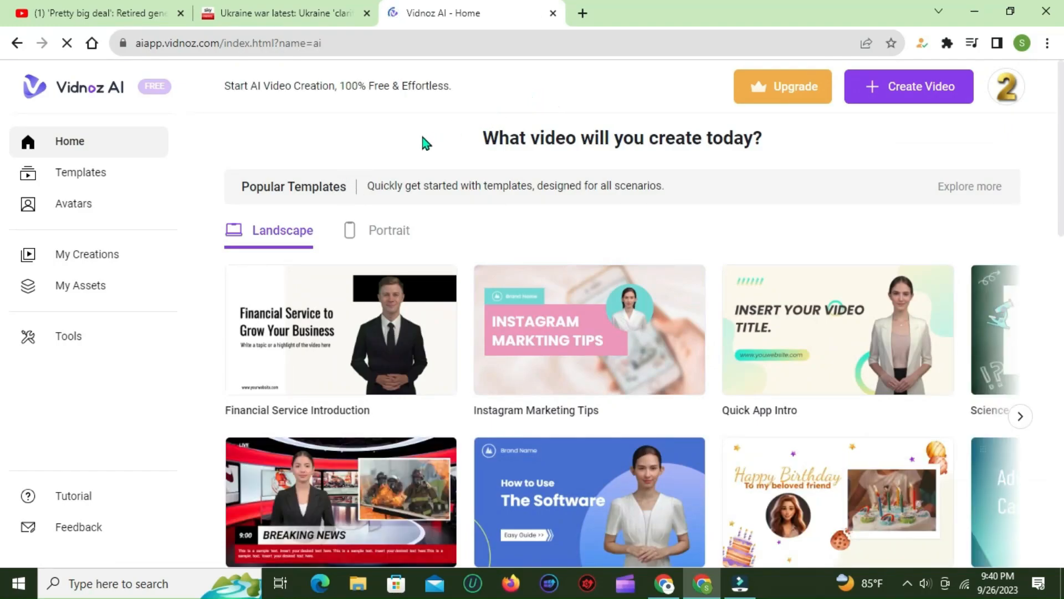
Compare the portrait and landscape versions of the popular templates
scroll(438, 143, "down", 1)
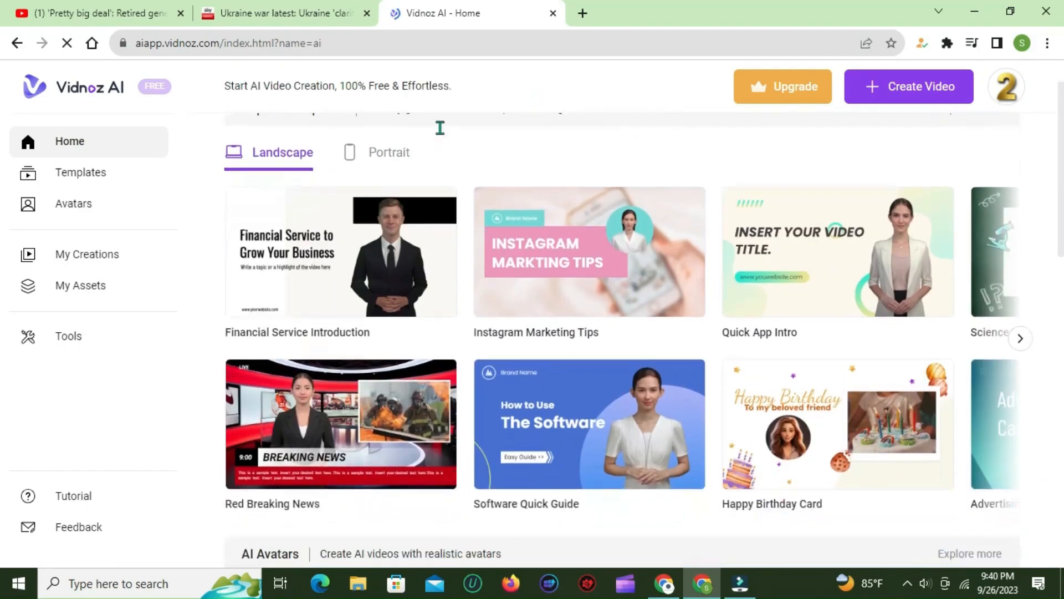
left_click(383, 151)
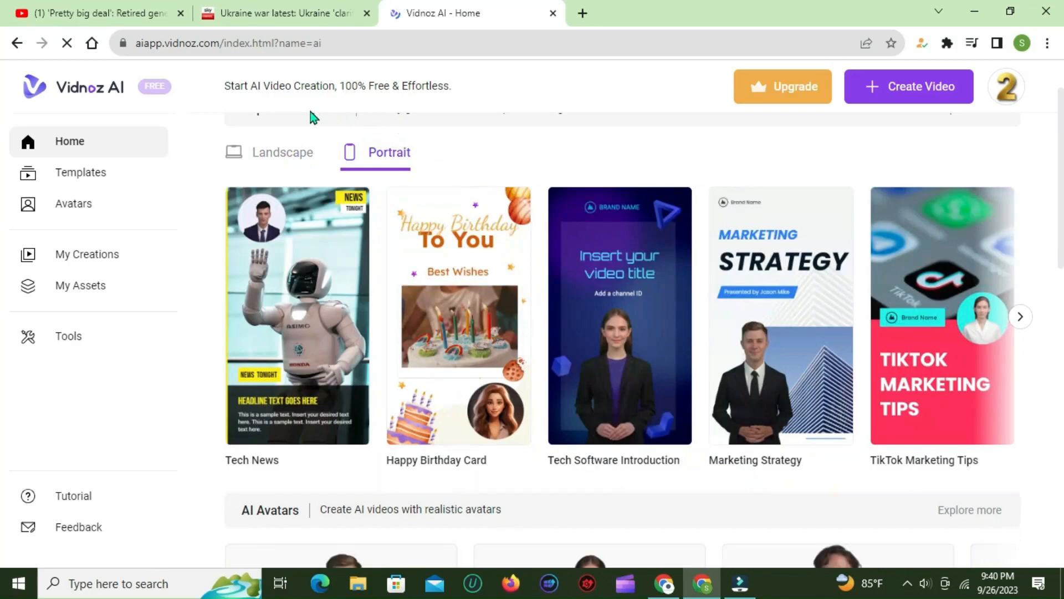
left_click(282, 153)
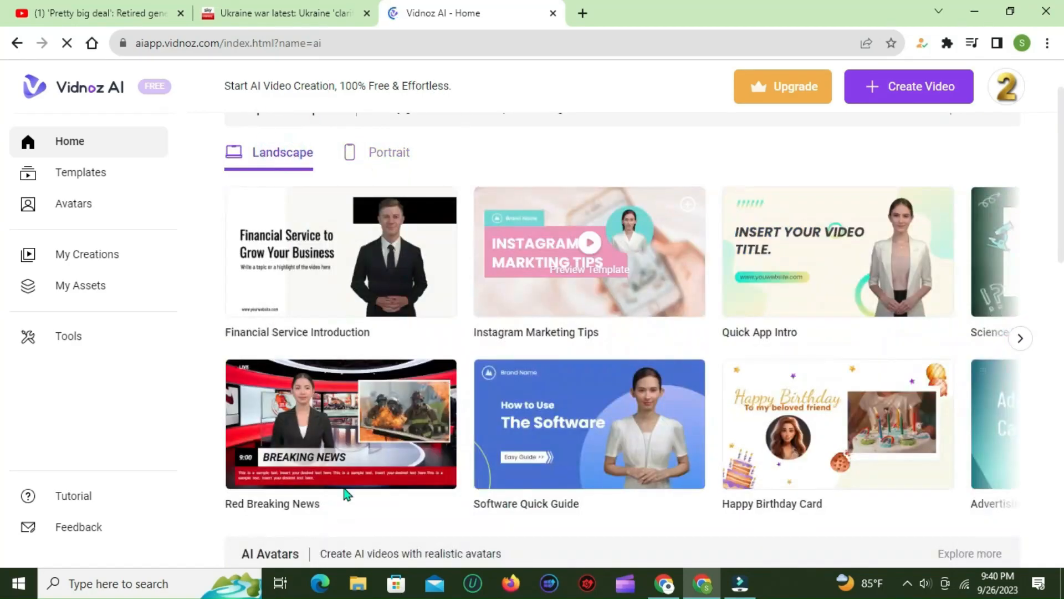
Preview the Red Breaking News landscape template and open it in the editor as a new video
mouse_move(316, 438)
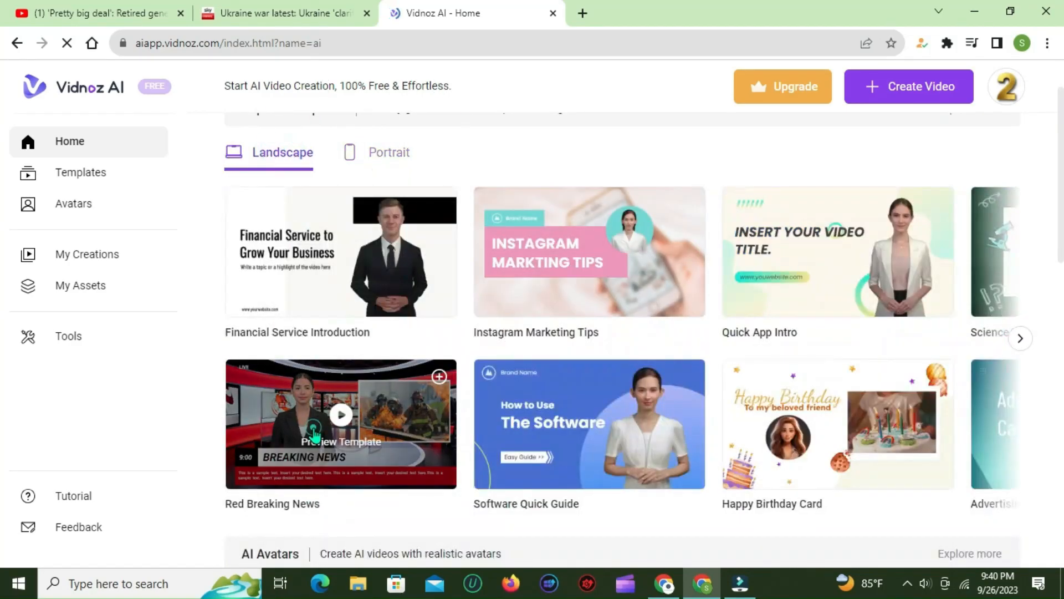
left_click(314, 435)
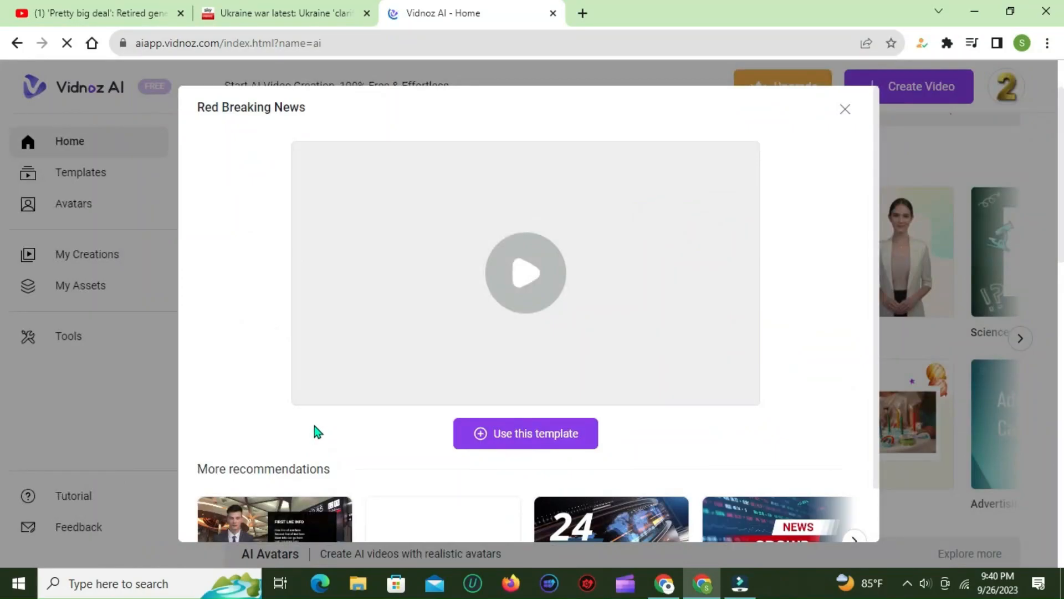
left_click(529, 432)
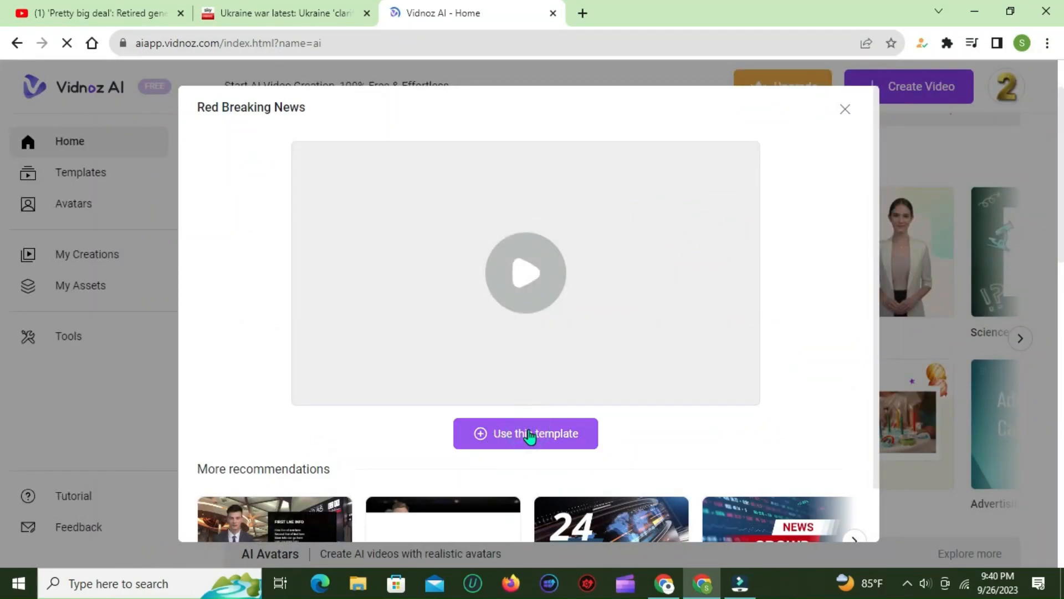
scroll(529, 435, "down", 1)
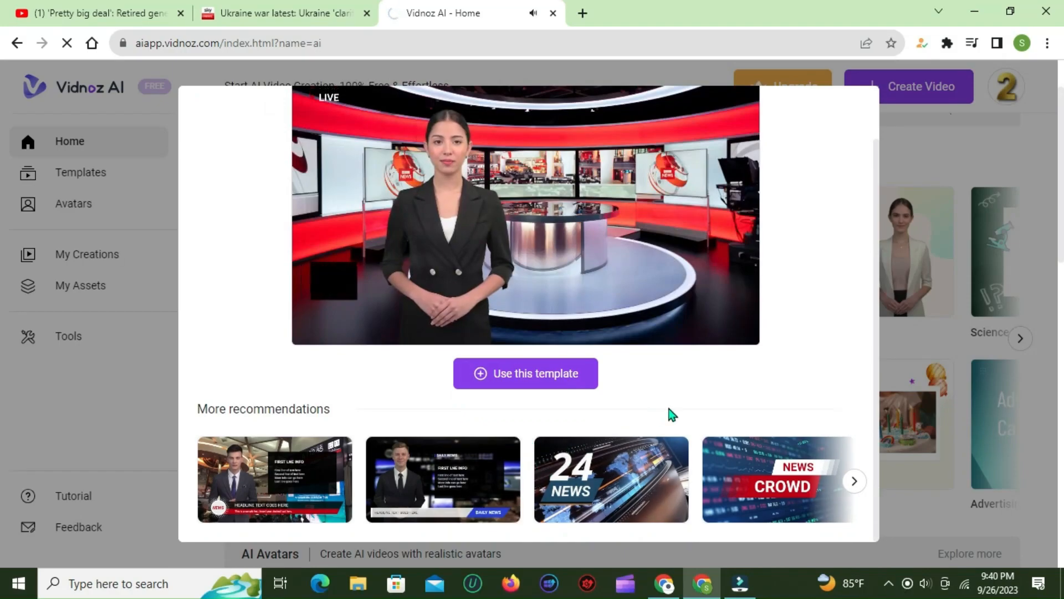
scroll(672, 409, "up", 1)
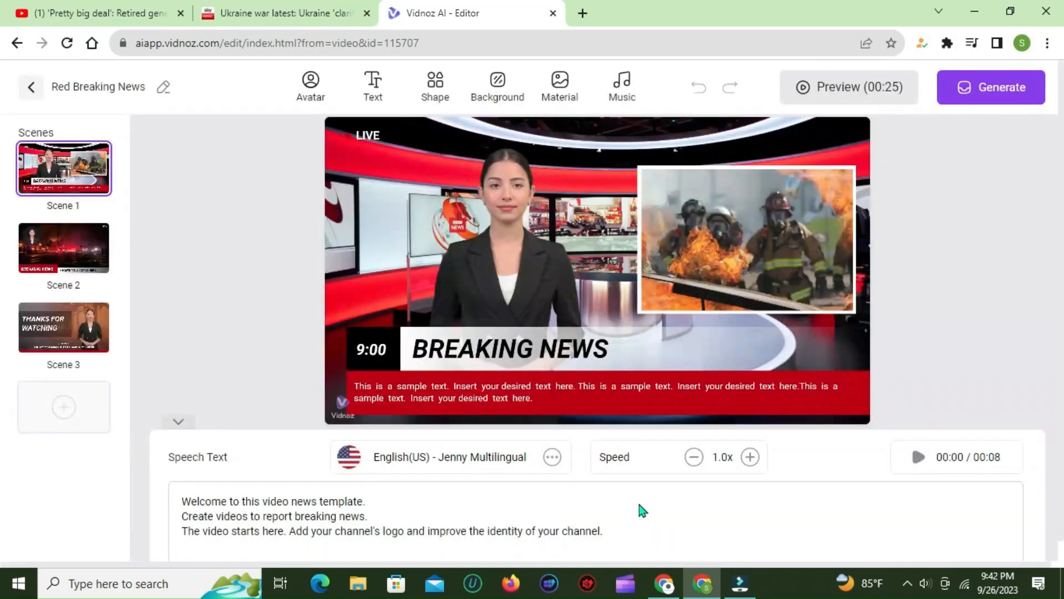
Clear Scene 1's sample speech text and set the avatar's voice to English(UK) - Libby
left_click_drag(623, 529, 170, 488)
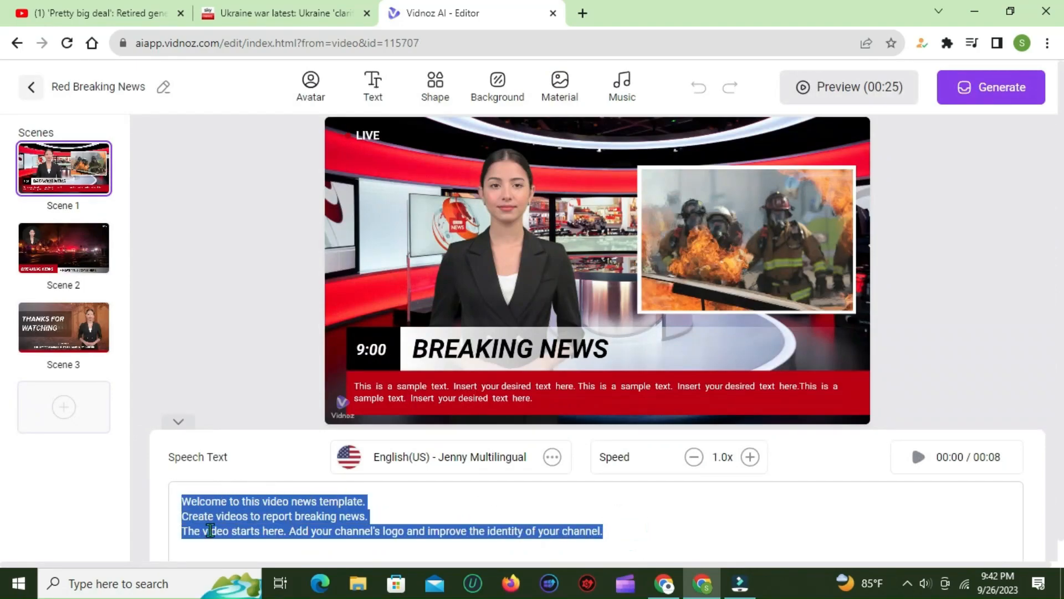
key("BackSpace")
left_click(552, 458)
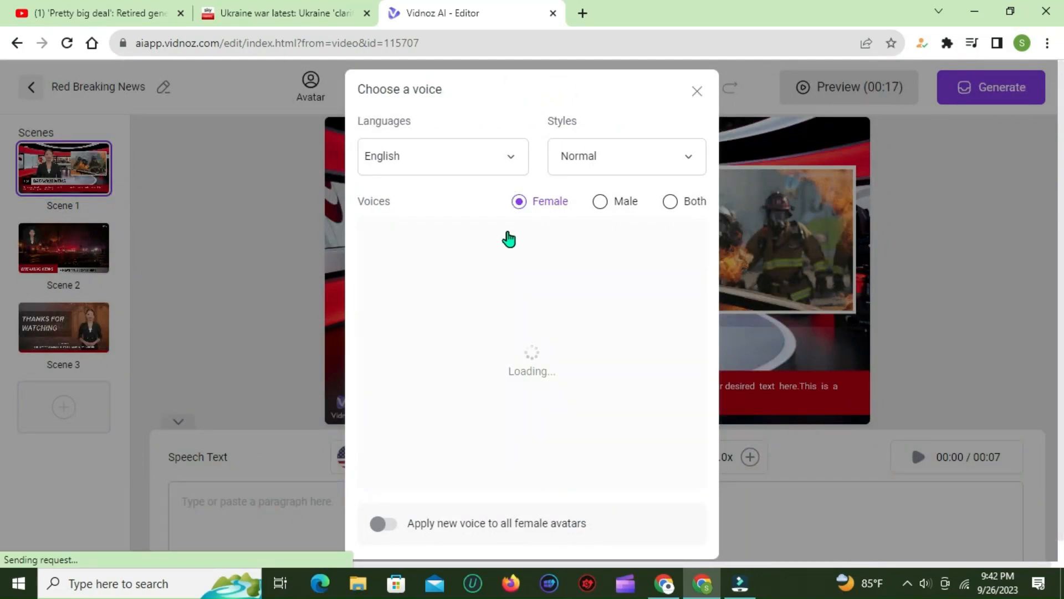
left_click(390, 361)
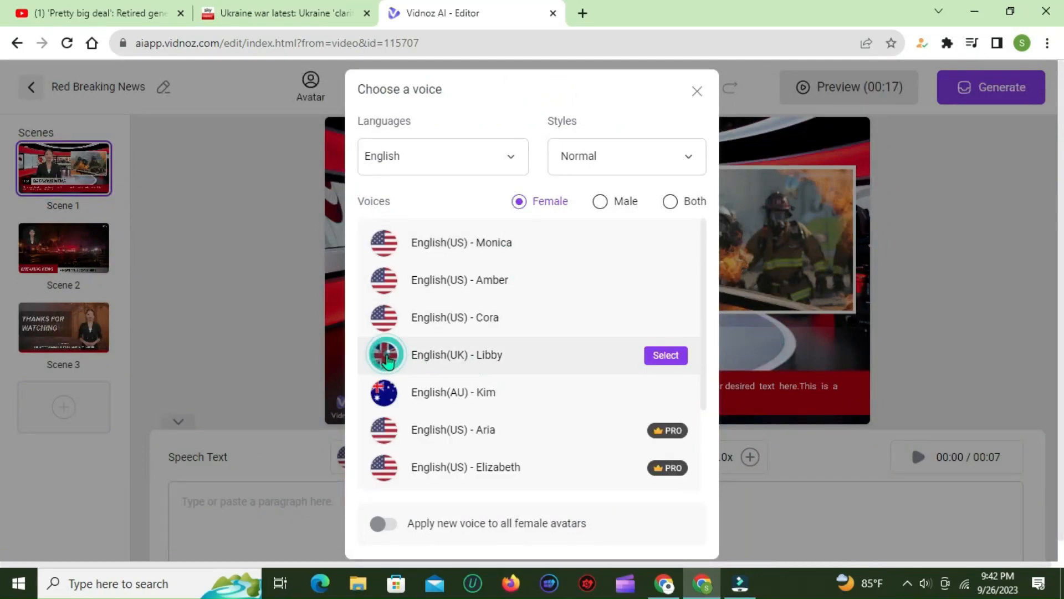
left_click(673, 361)
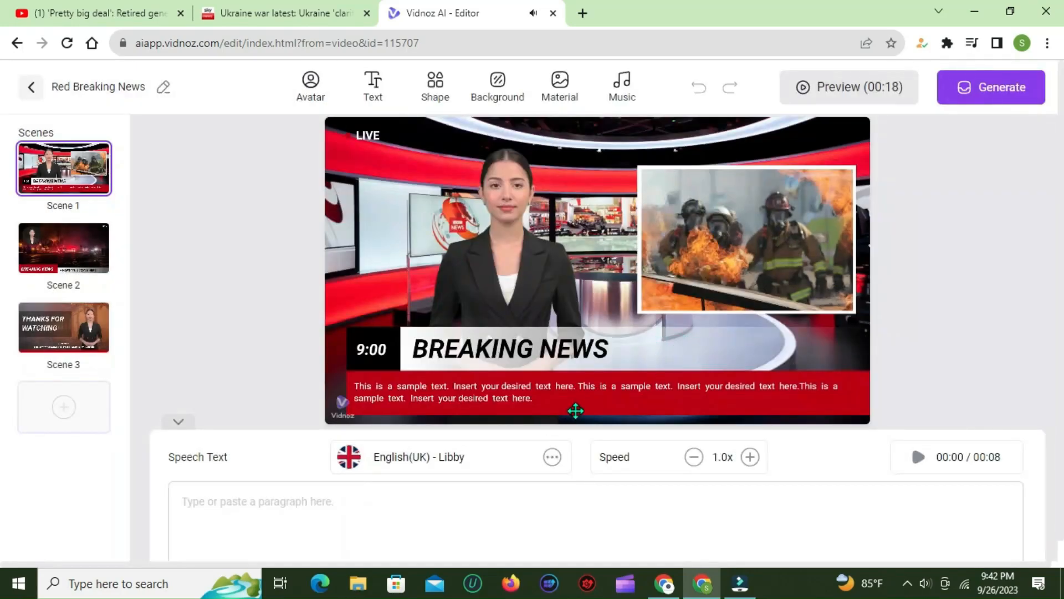
Replace the sample text in the red banner with the Ukrainian drone attacks headline copied from the Sky News article
left_click(281, 12)
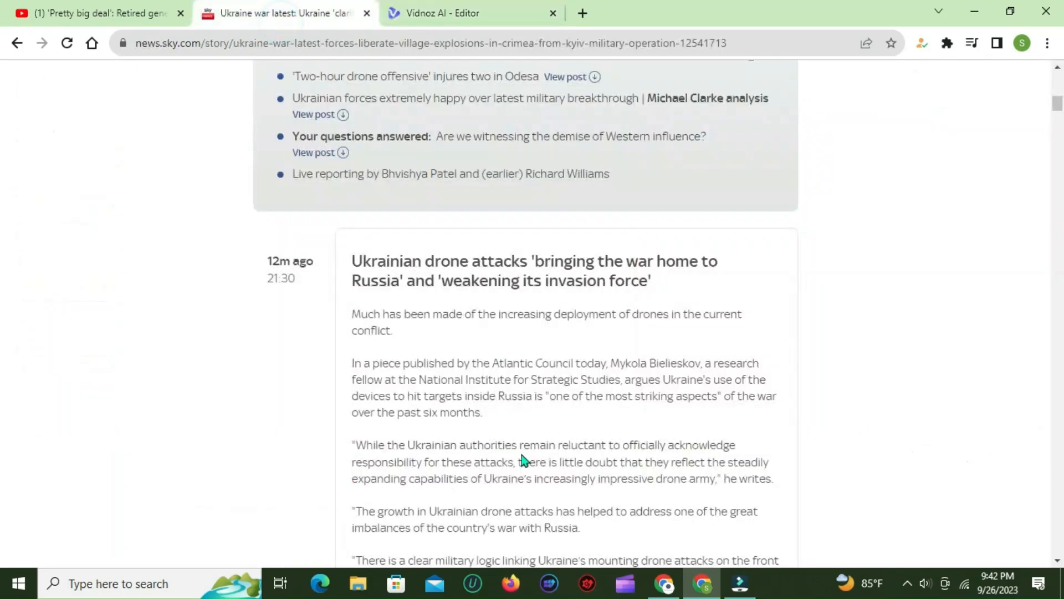
left_click_drag(355, 258, 687, 301)
right_click(501, 277)
left_click(521, 283)
left_click(475, 7)
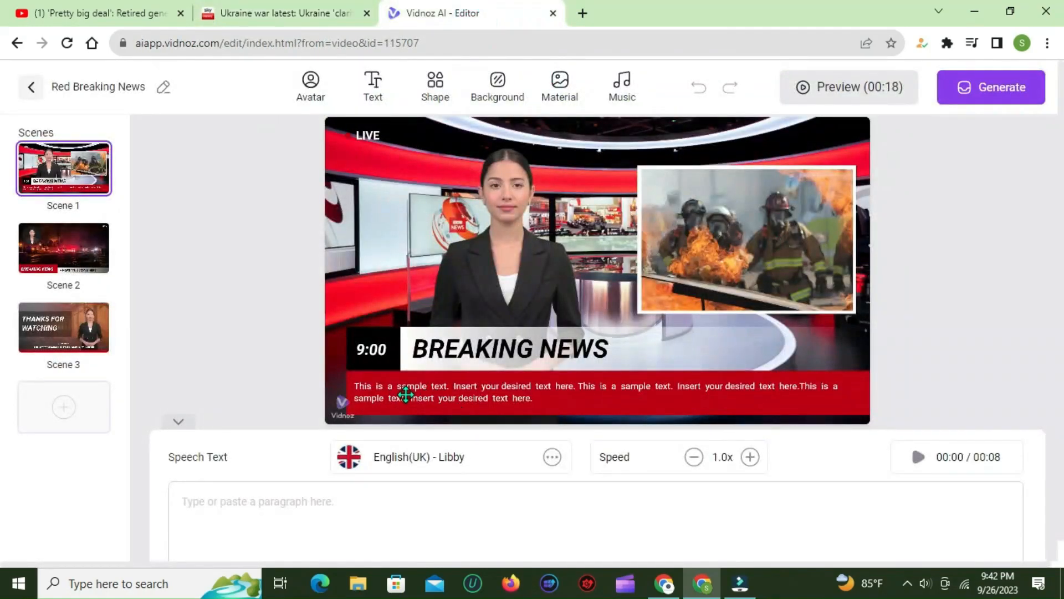
left_click(426, 403)
double_click(452, 400)
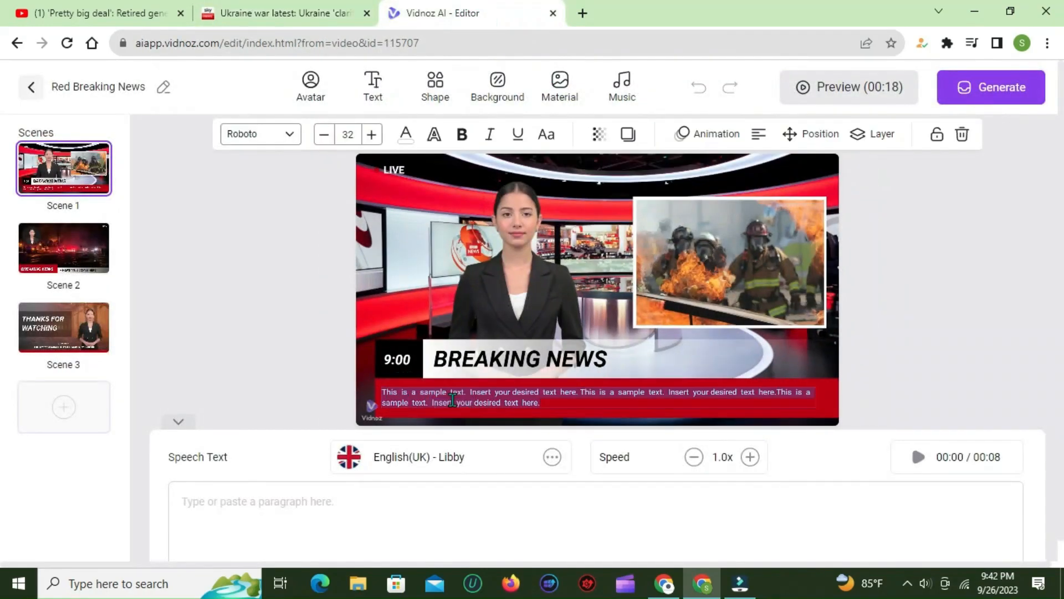
key("ctrl+v")
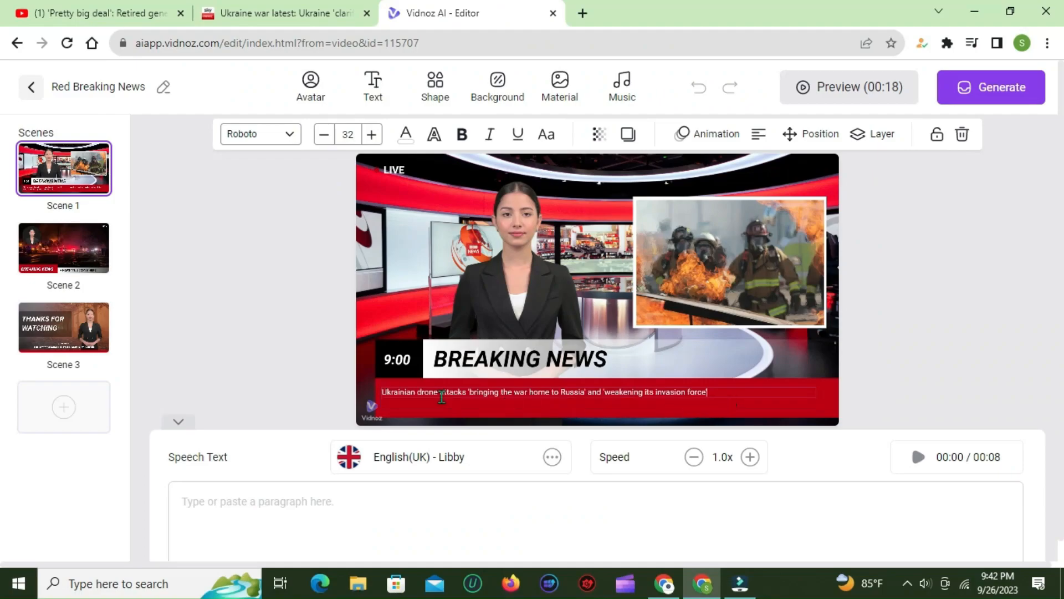
Set the banner headline's font size to 54 and move it slightly up within the red banner
left_click(348, 135)
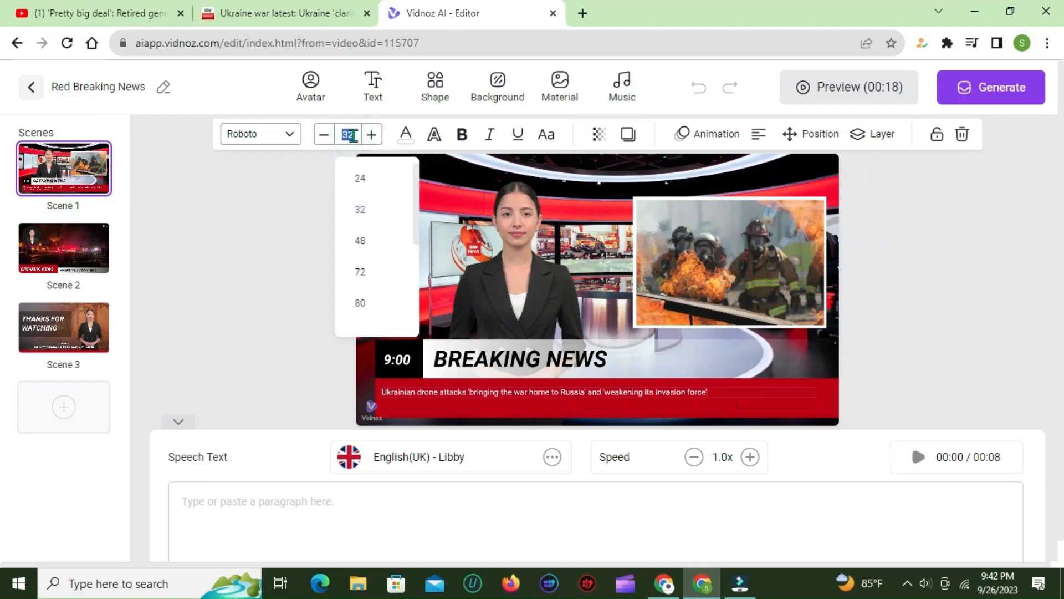
type("34")
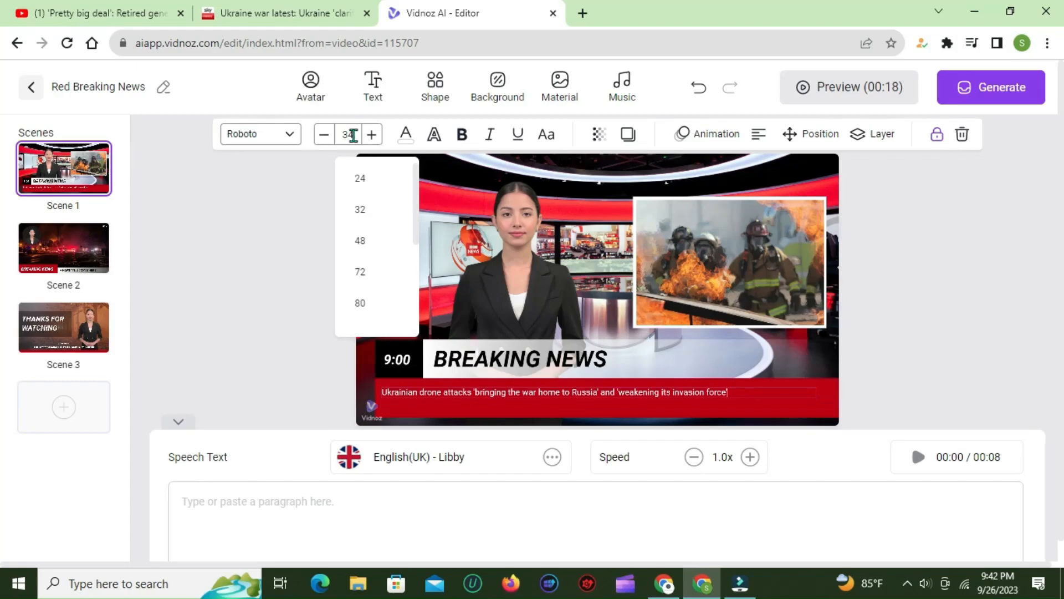
left_click(908, 273)
left_click(909, 274)
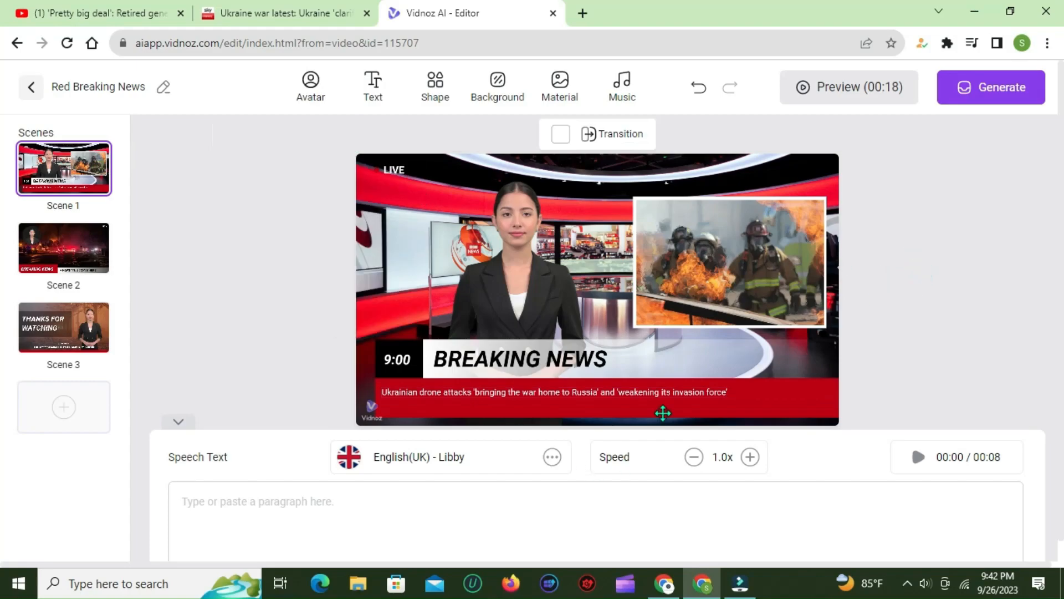
left_click(655, 391)
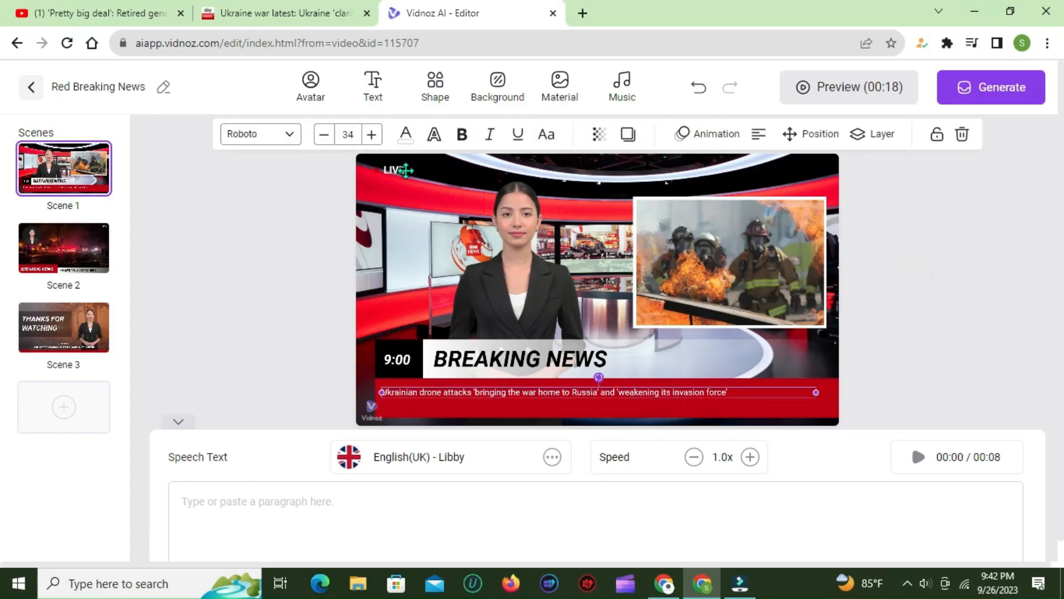
left_click(372, 136)
left_click(373, 136)
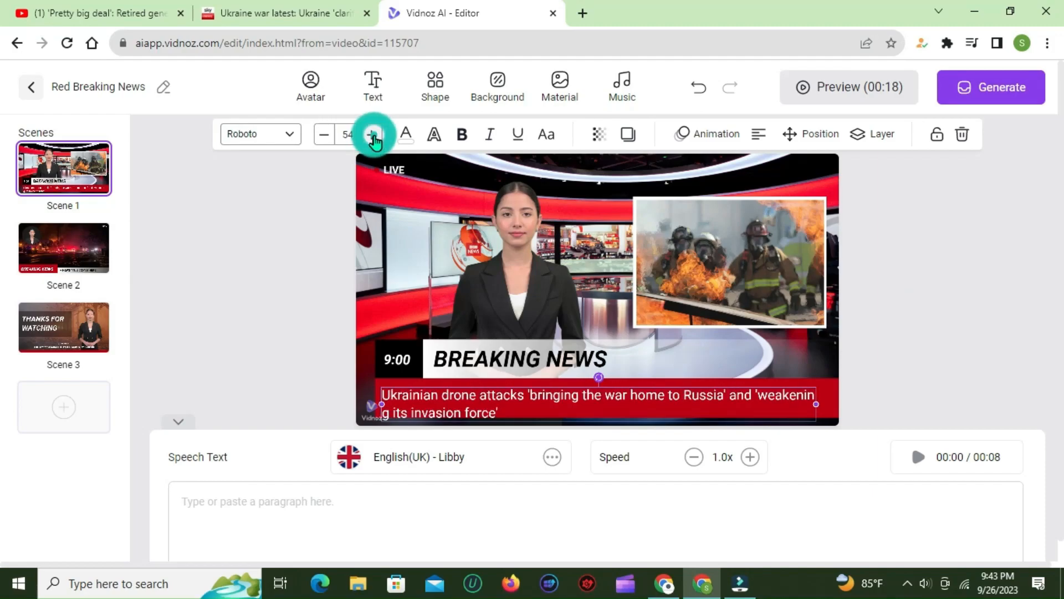
left_click_drag(559, 402, 559, 395)
left_click(900, 378)
Center-align the headline text in the red banner
left_click(452, 399)
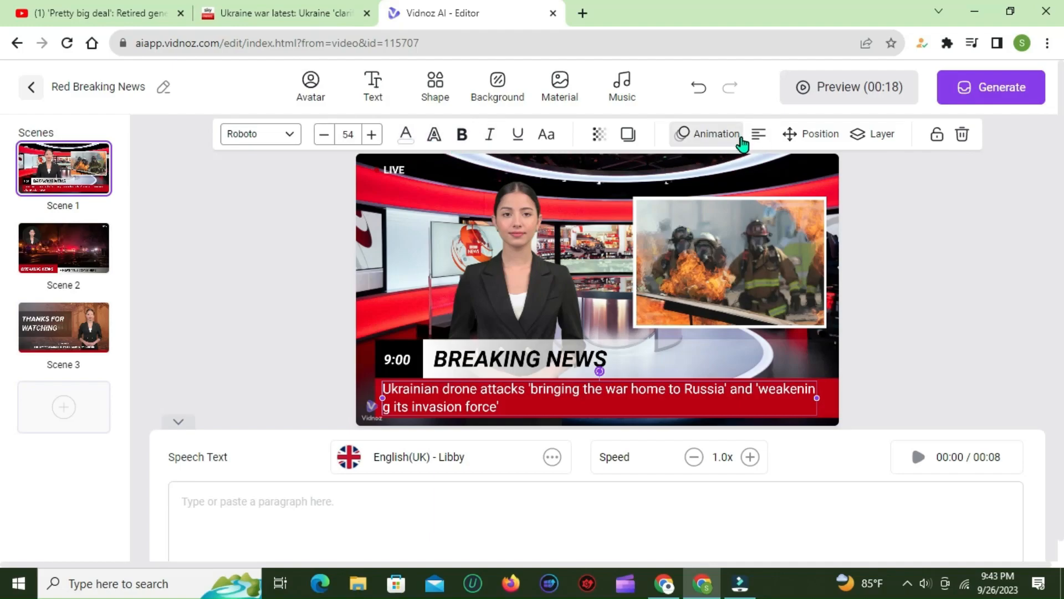
left_click(760, 135)
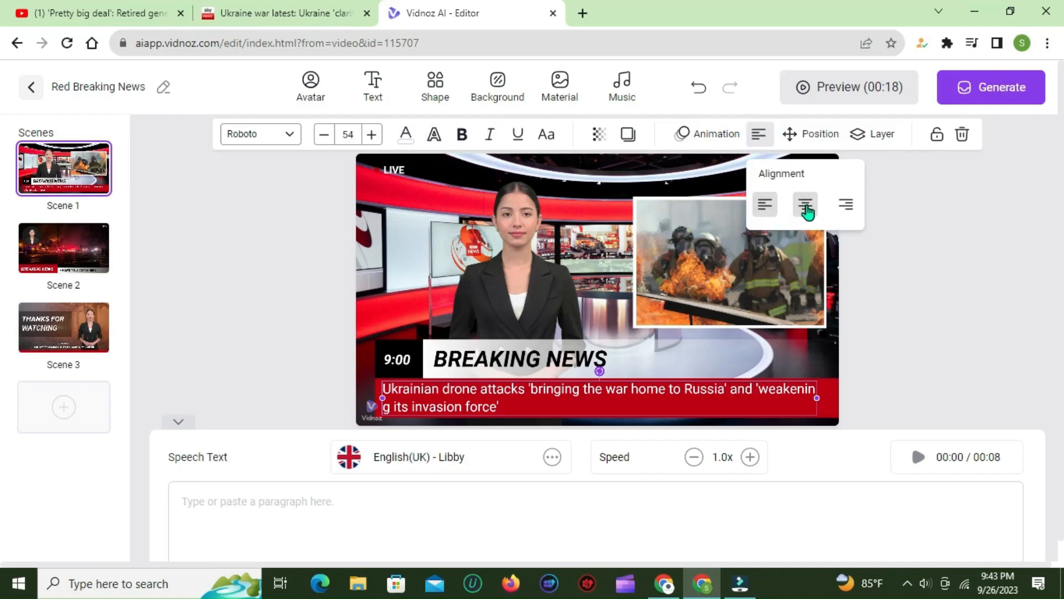
left_click(806, 206)
left_click(963, 296)
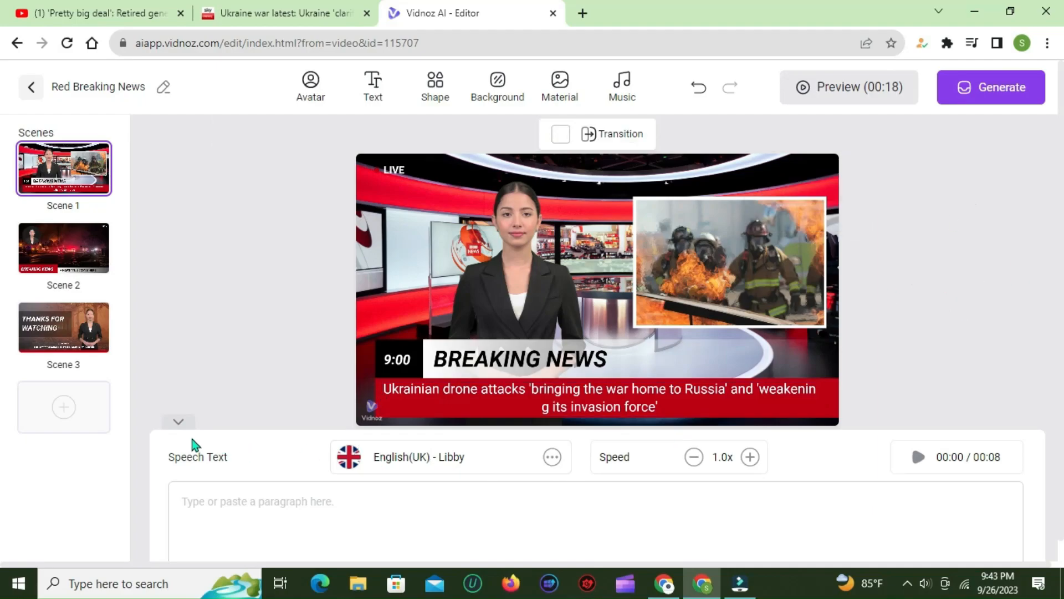
Copy the first three paragraphs of the drone attacks post from the Sky News article into Scene 1's speech text
left_click(730, 288)
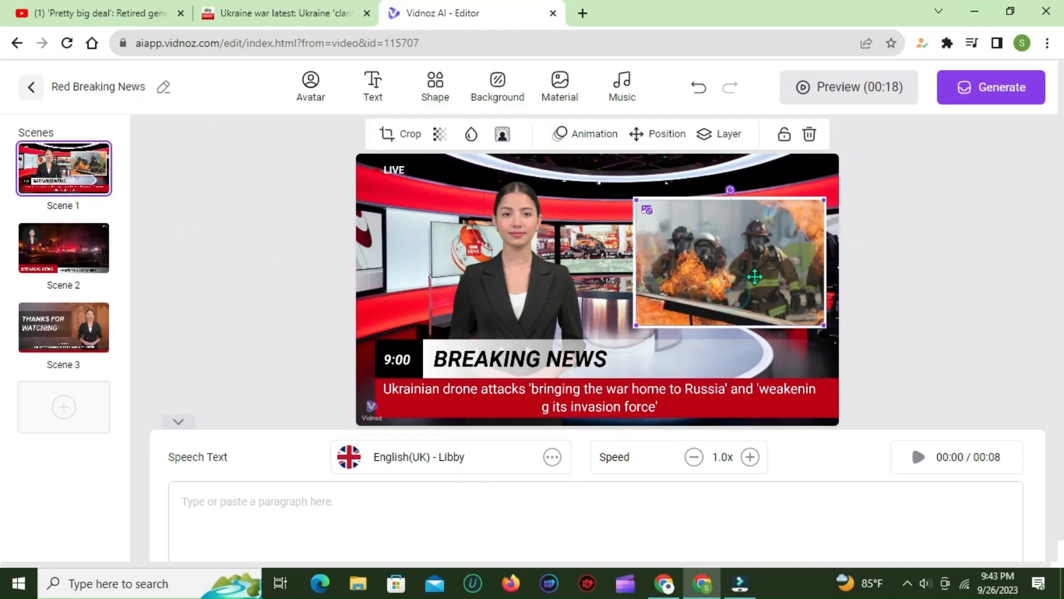
left_click(294, 13)
left_click(478, 331)
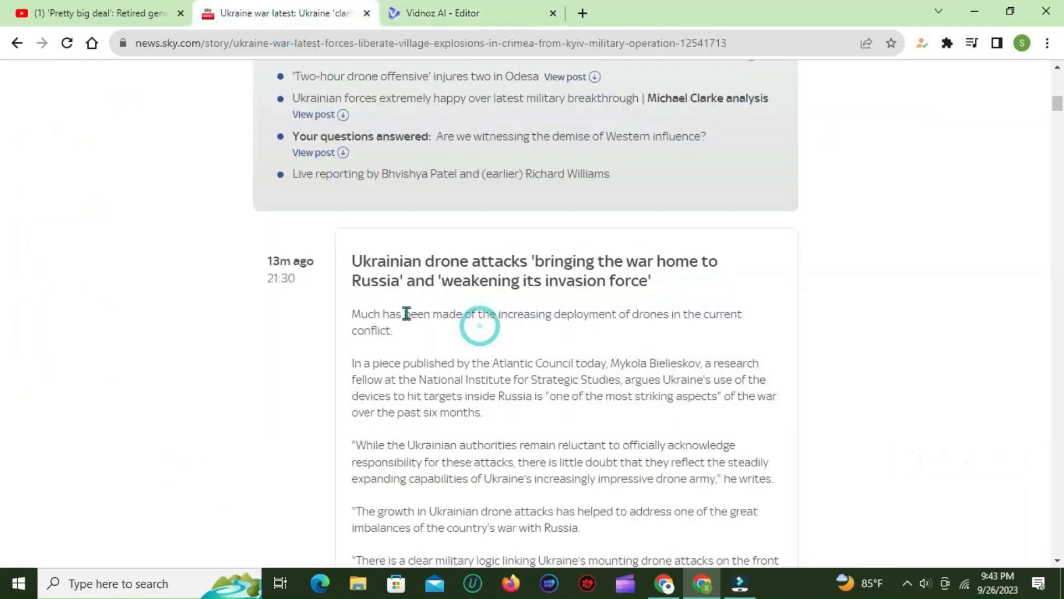
left_click_drag(353, 315, 757, 406)
scroll(424, 334, "down", 1)
right_click(493, 295)
left_click(505, 306)
left_click(446, 13)
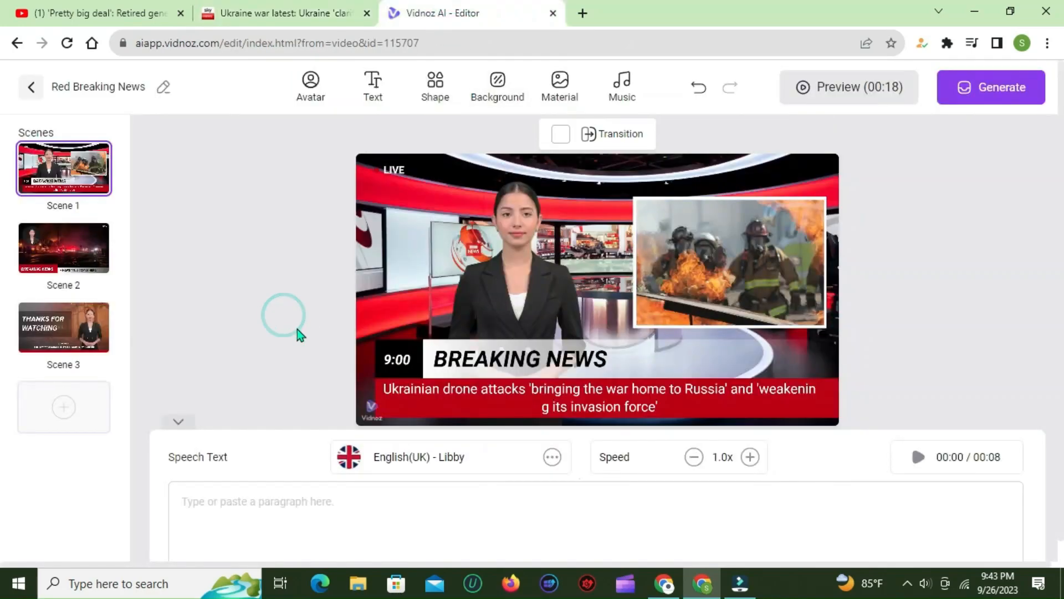
right_click(209, 503)
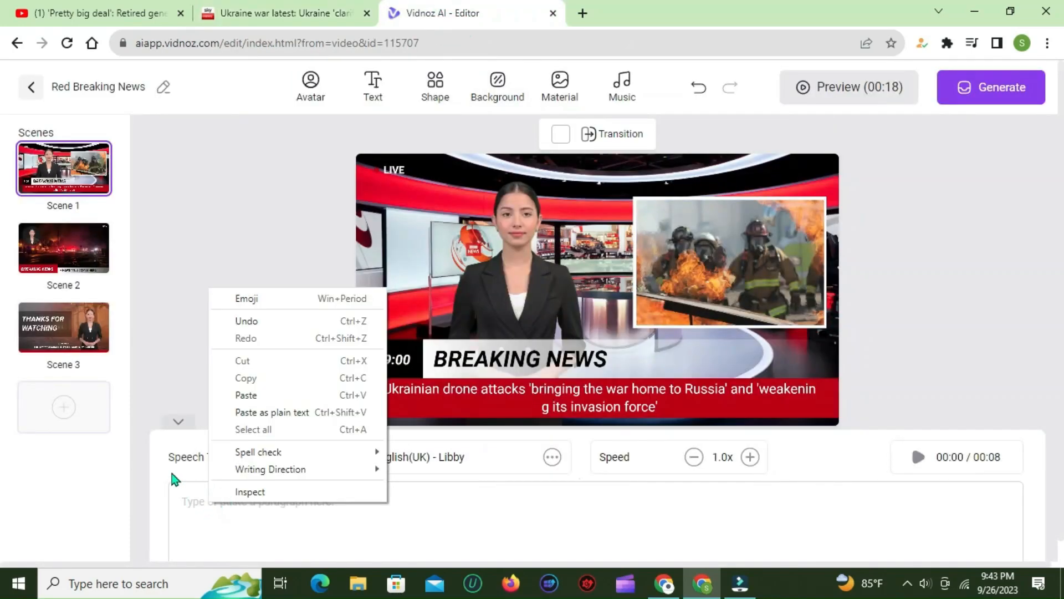
left_click(266, 396)
Delete Scene 2 and Scene 3 from the video and look over Scene 1's speech text
left_click(93, 229)
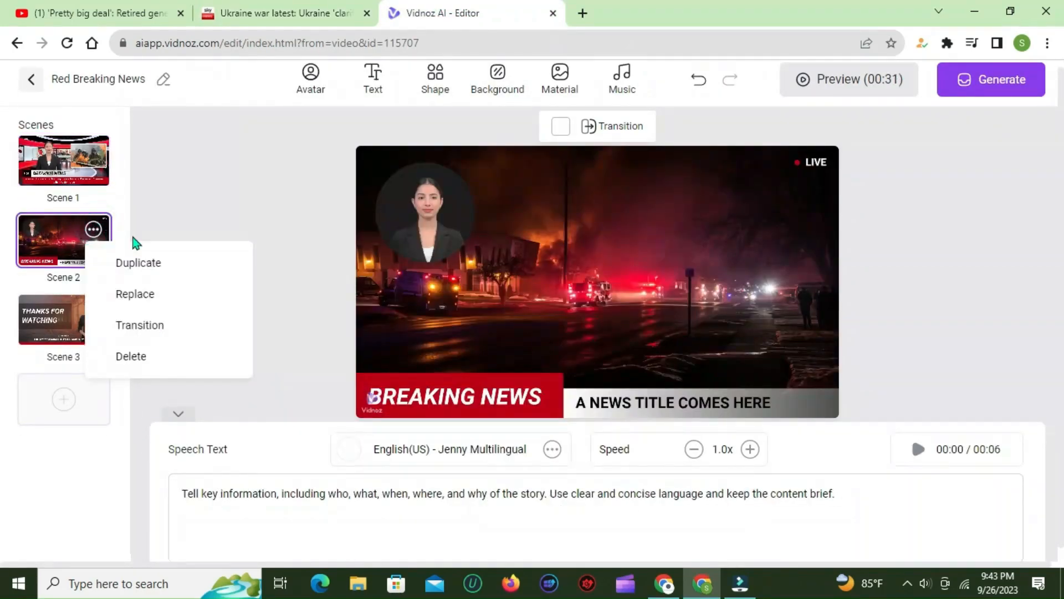
left_click(145, 358)
left_click(93, 228)
left_click(142, 354)
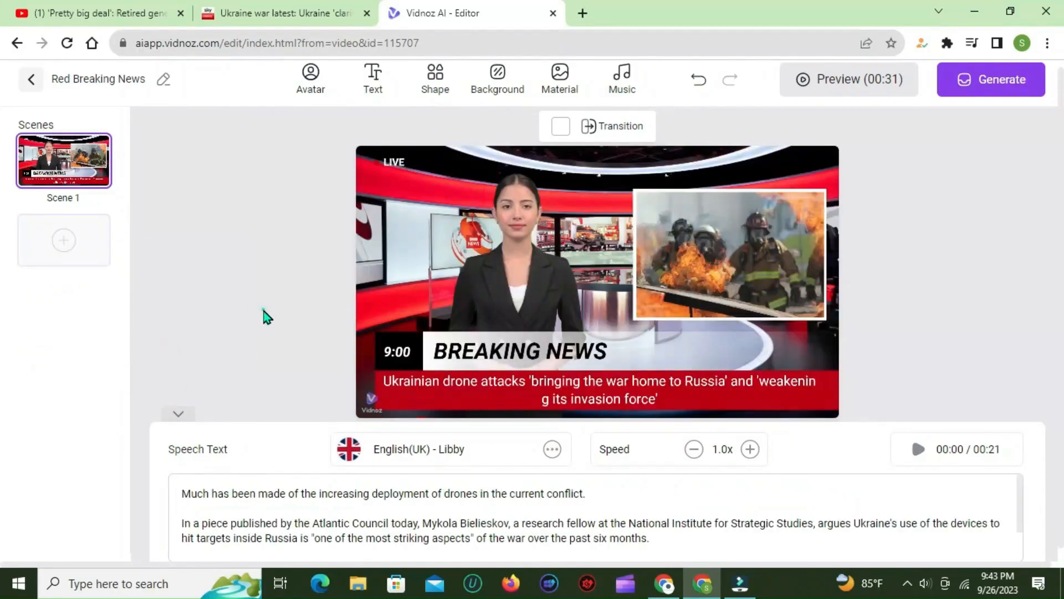
scroll(740, 531, "down", 1)
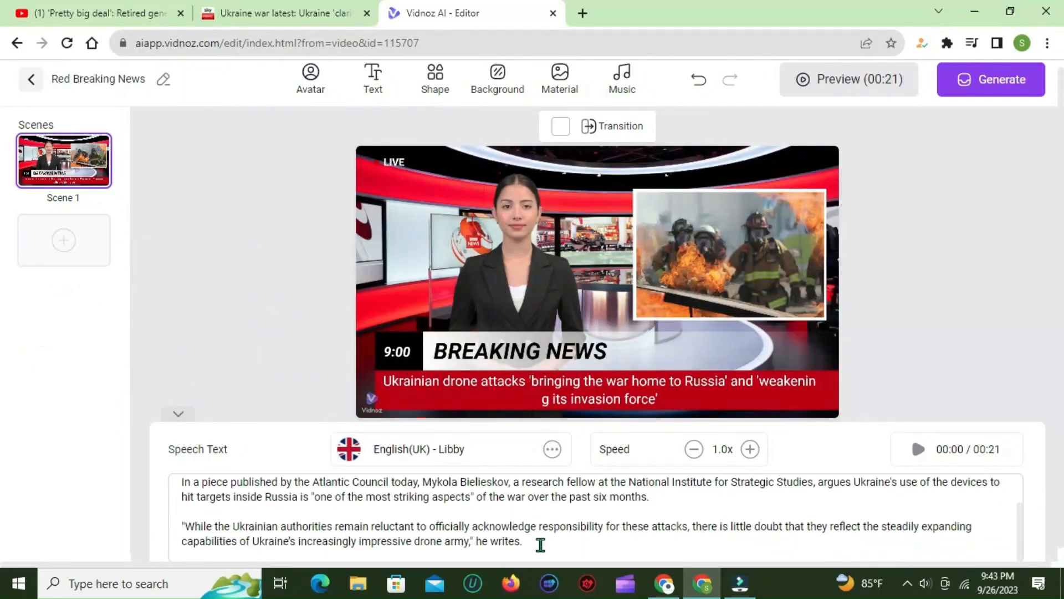
scroll(673, 521, "up", 1)
Copy the Ukrainian drone attacks post's headline from the Sky News article
left_click(705, 254)
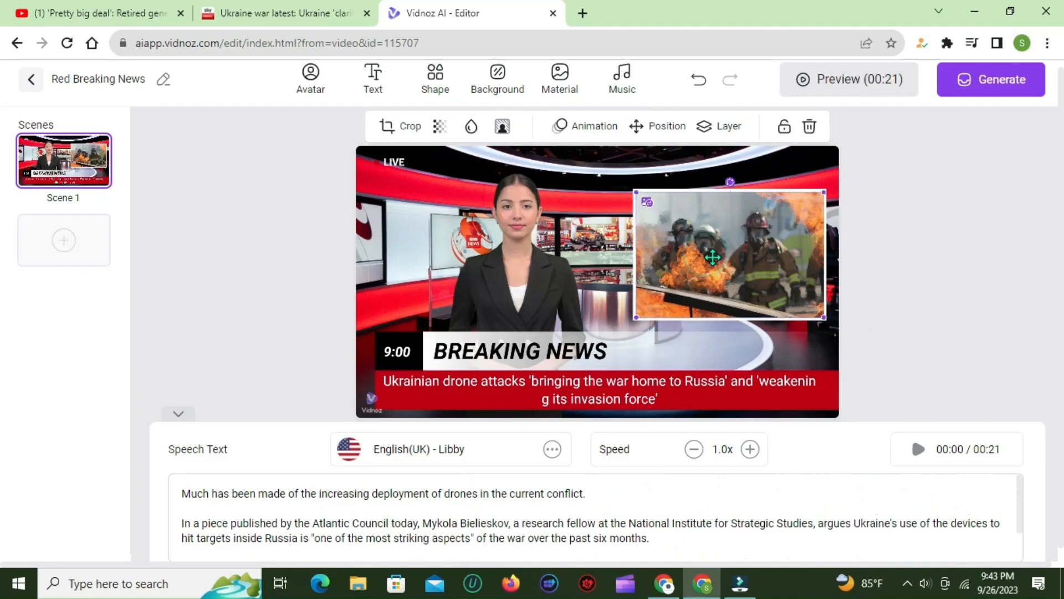
left_click(292, 22)
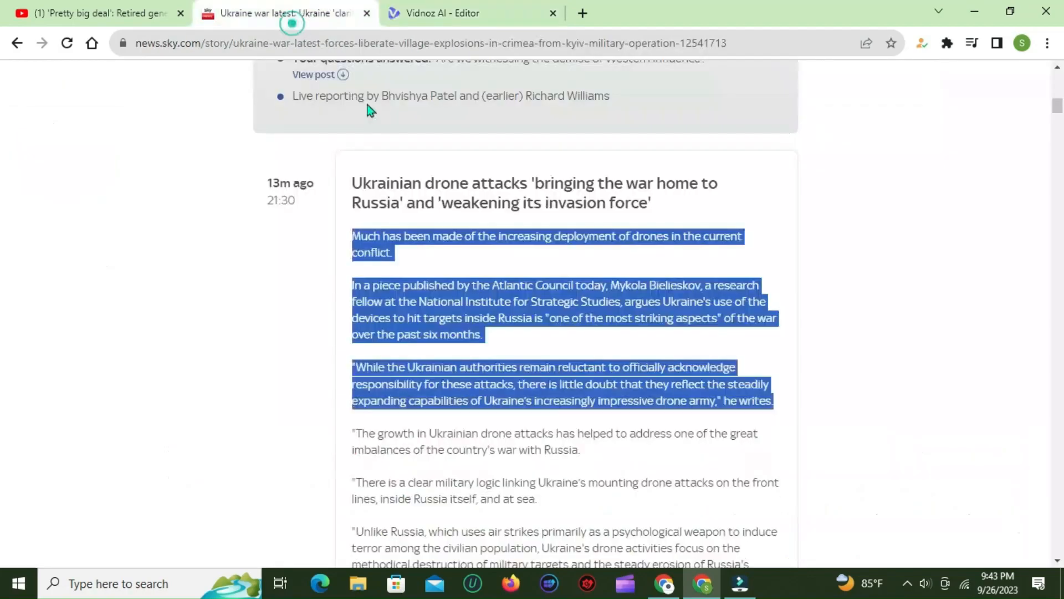
left_click(783, 282)
triple_click(355, 183)
right_click(502, 197)
left_click(518, 202)
Search Google in a new browser tab for the copied Ukrainian drone attacks headline
left_click(583, 16)
type("drgdf")
key("Return")
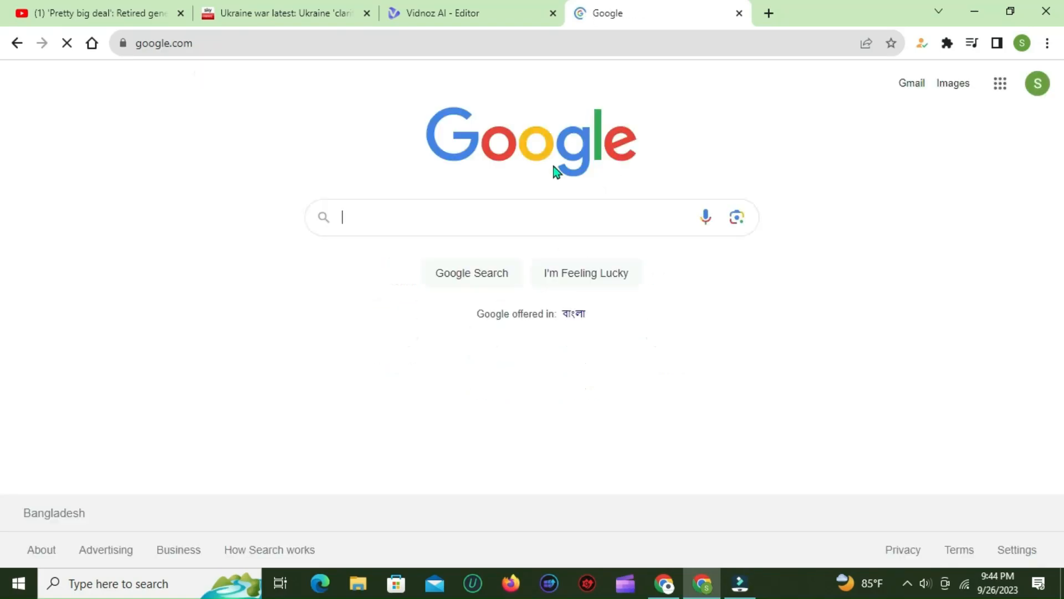
left_click(394, 219)
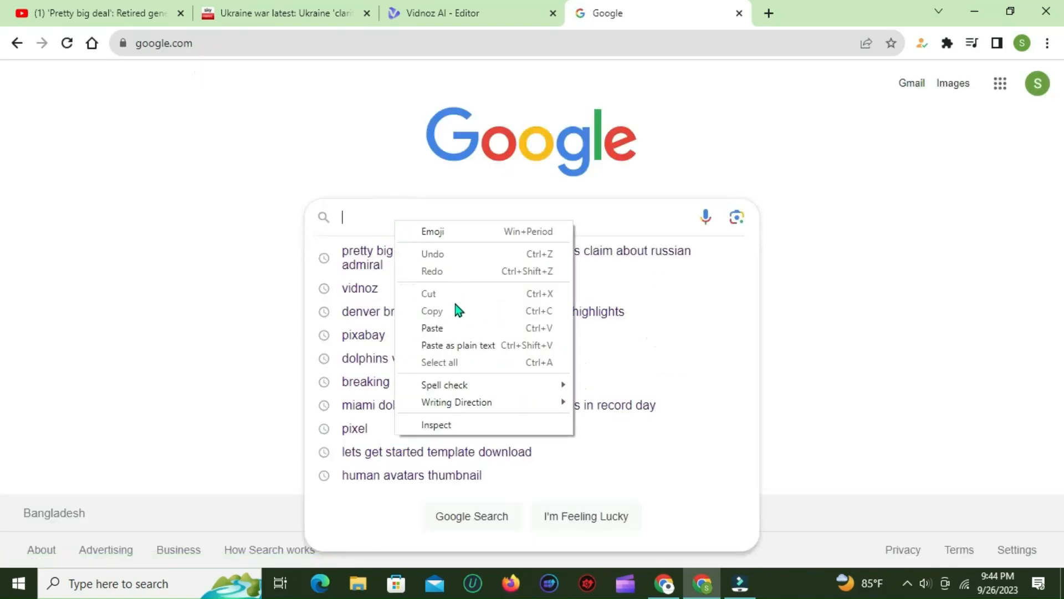
left_click(454, 327)
key("Return")
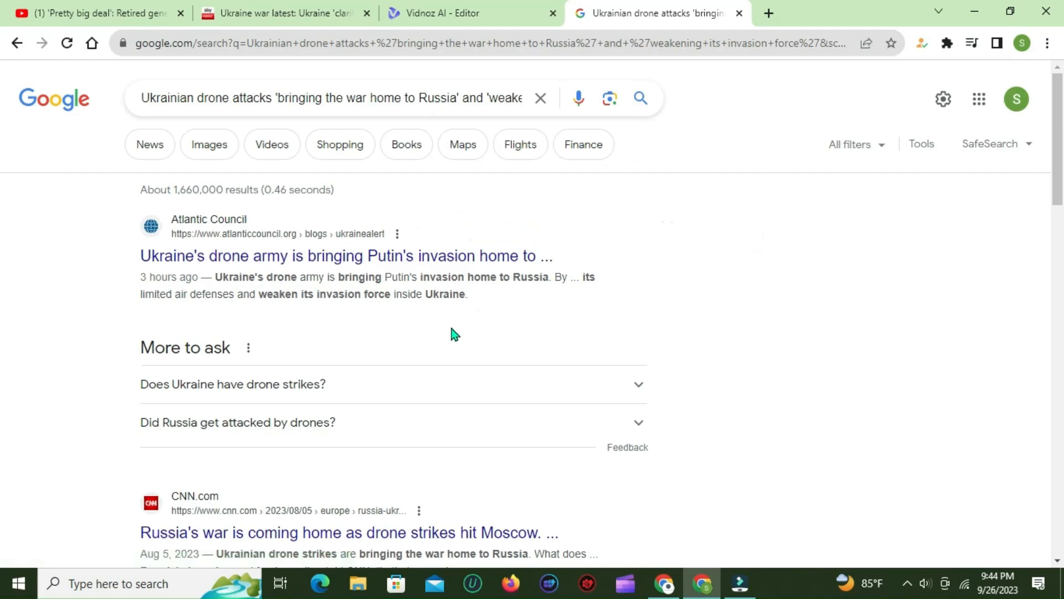
Find the Wall Street Journal map of Ukraine in the image results and save it to Downloads as im-505182.jpeg
left_click(205, 148)
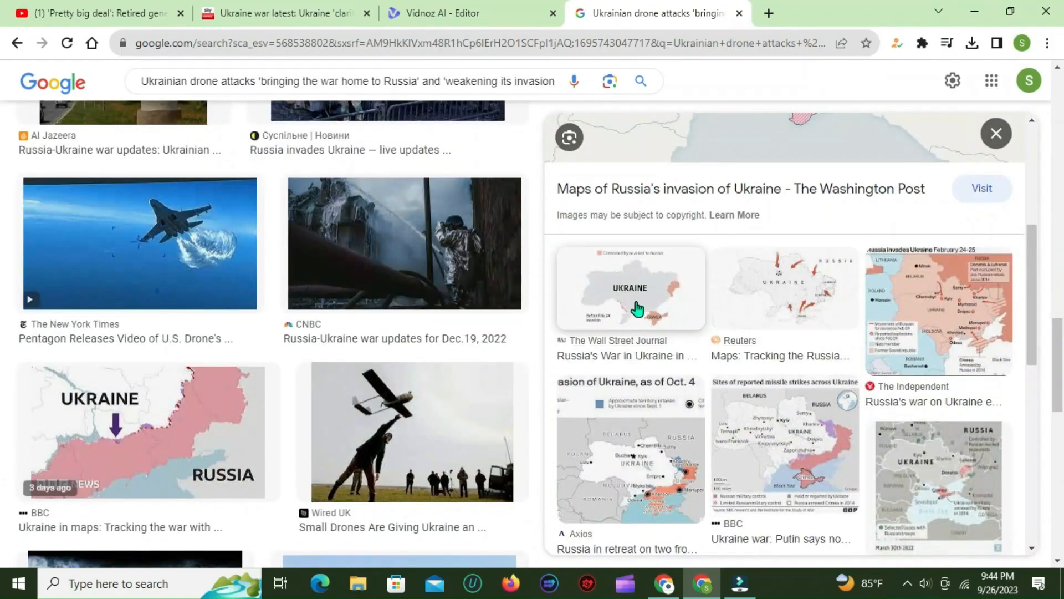
left_click(637, 302)
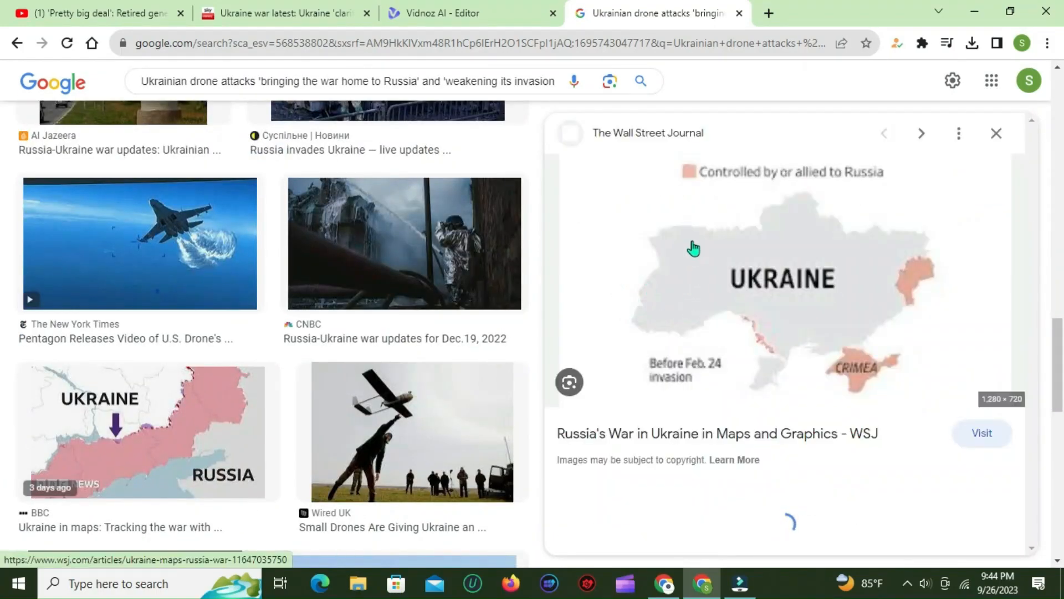
right_click(692, 222)
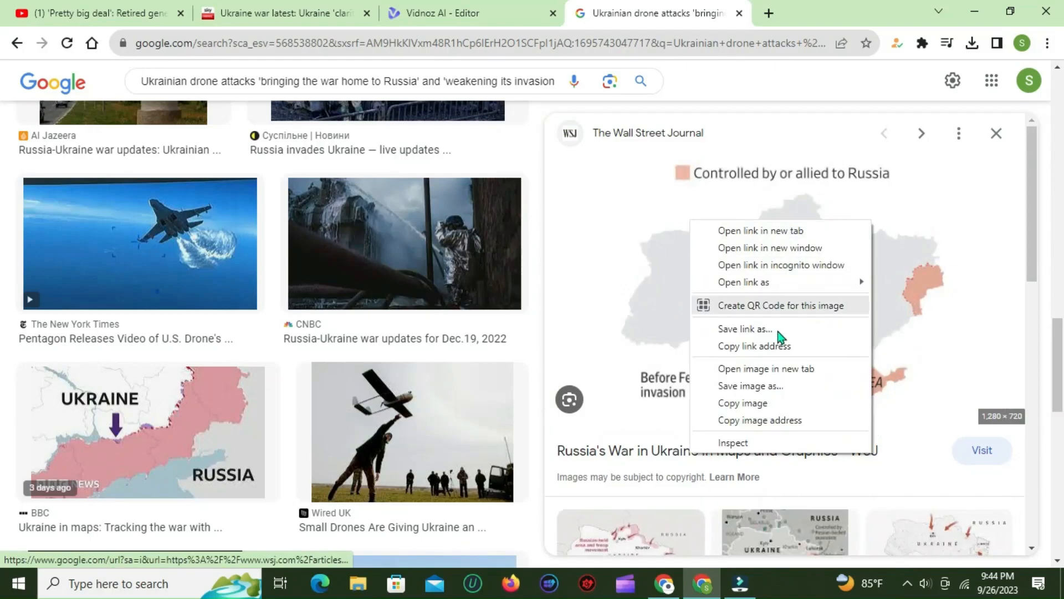
left_click(773, 384)
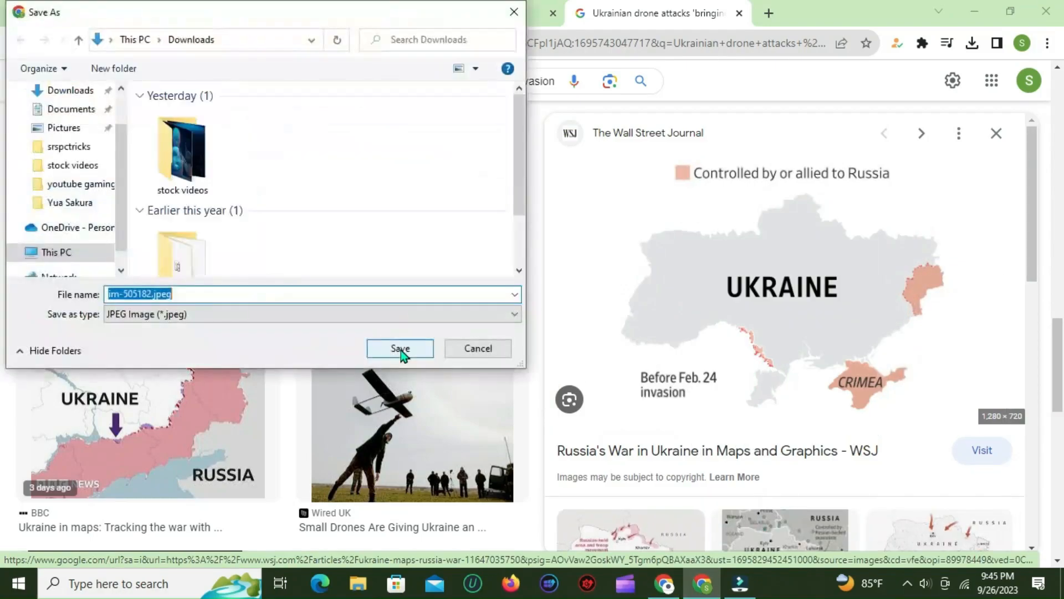
left_click(400, 348)
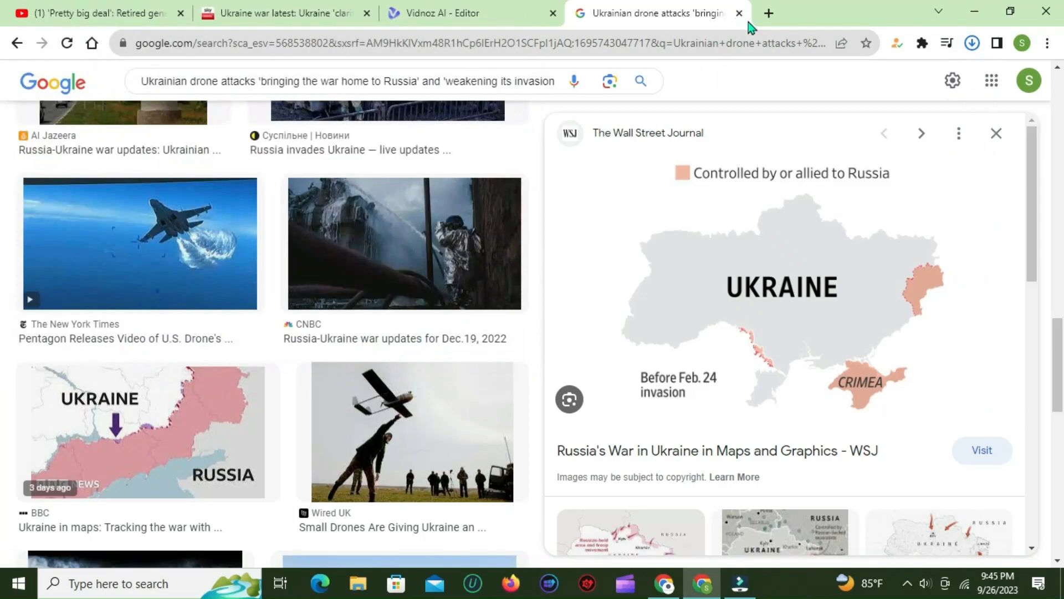
Return to the Vidnoz editor, delete the firefighters picture from Scene 1 and select the white frame behind it
left_click(463, 13)
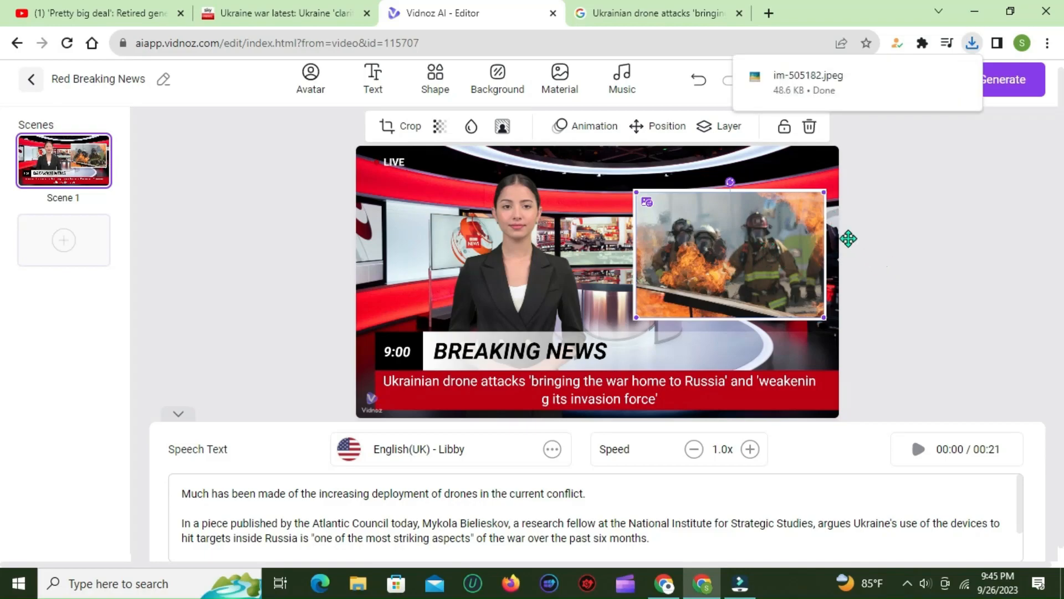
left_click_drag(685, 222, 685, 251)
left_click(857, 268)
key("Delete")
left_click(706, 259)
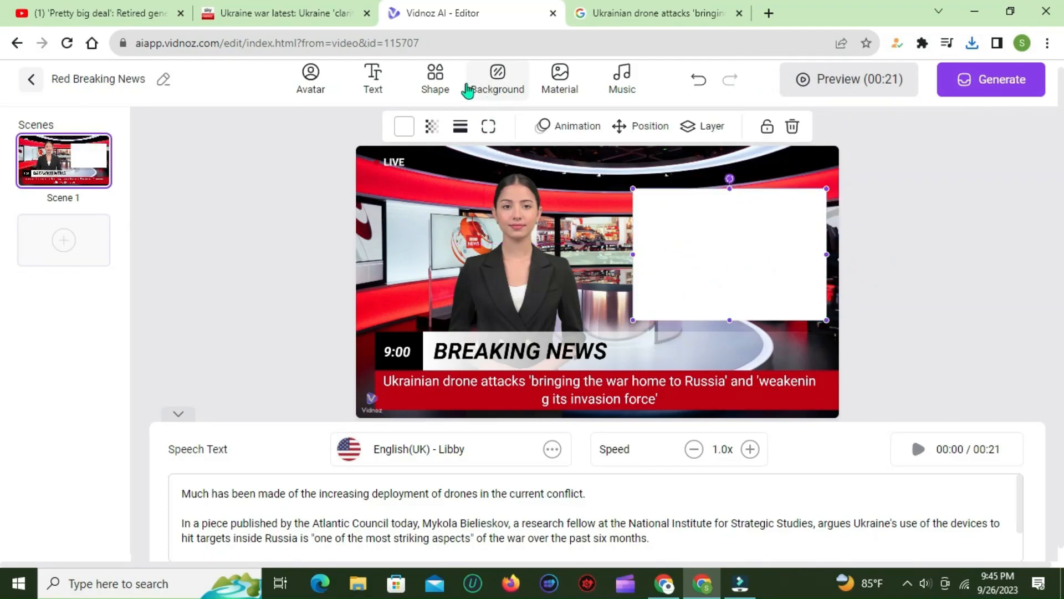
Upload im-505182.jpeg from Downloads as material and add the Ukraine map to Scene 1
left_click(561, 78)
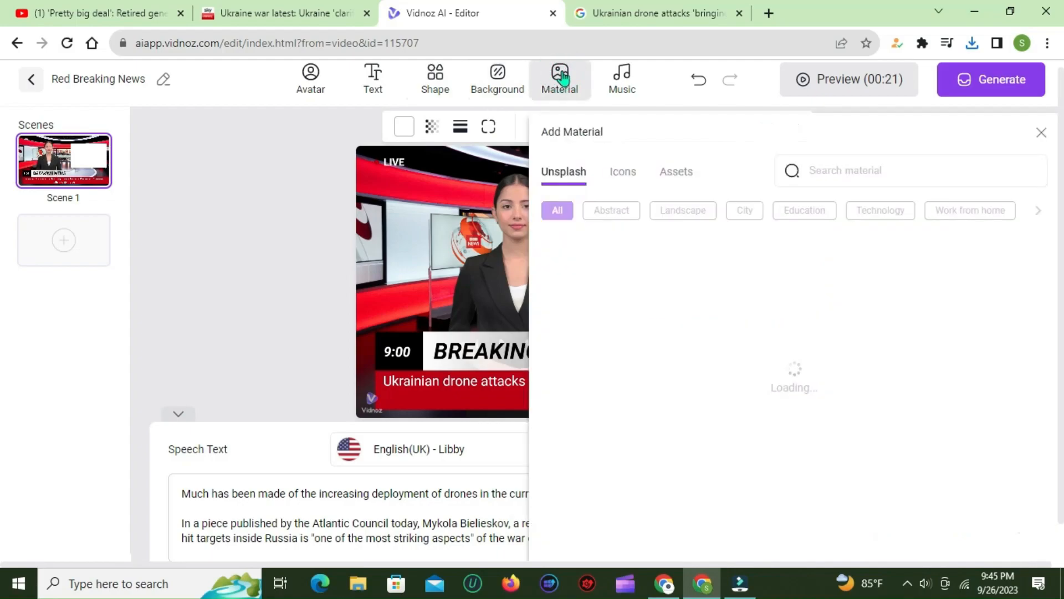
scroll(646, 352, "down", 1)
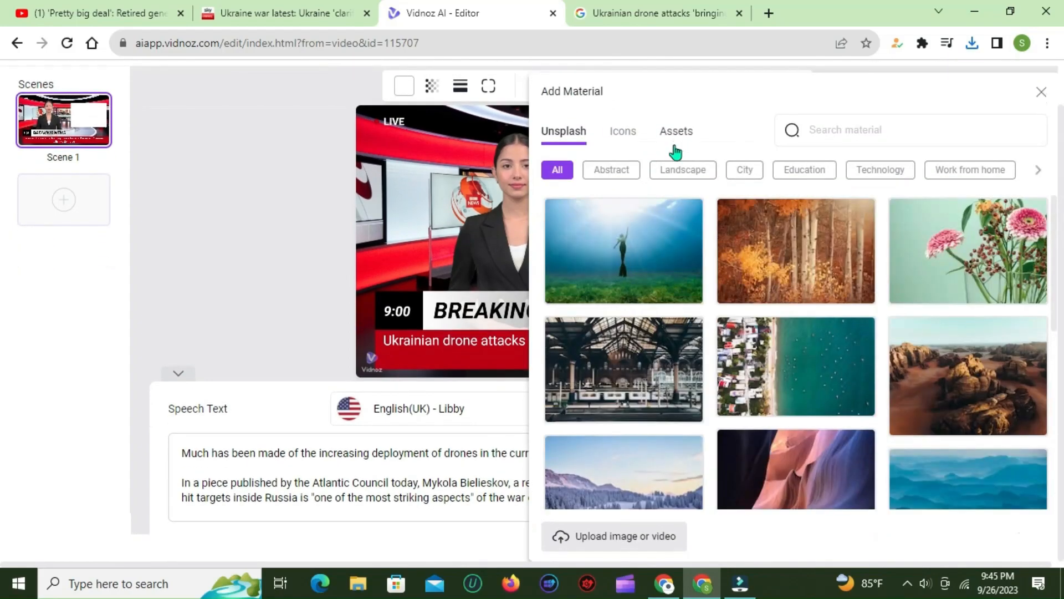
left_click(623, 536)
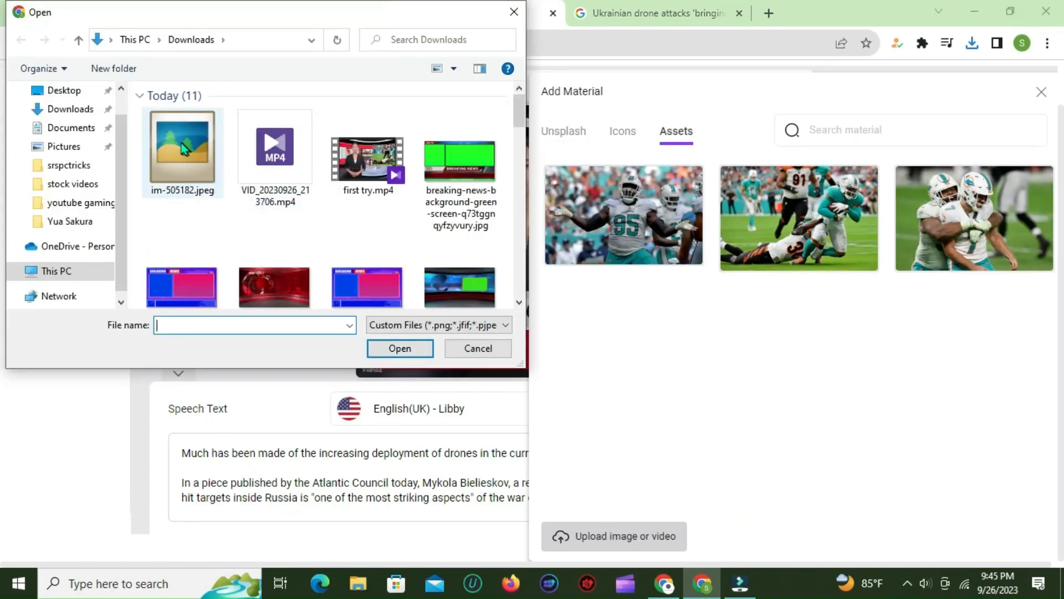
left_click(185, 148)
left_click(390, 352)
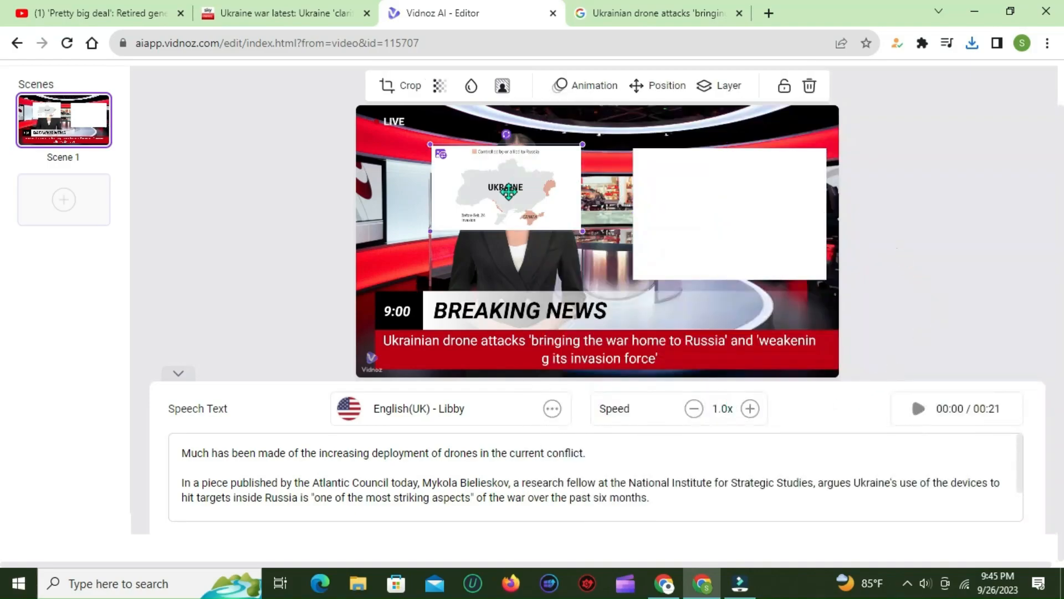
Move the Ukraine map onto the white frame beside the presenter, enlarge it to nearly fill the frame and nudge it slightly upward
left_click_drag(501, 193, 720, 220)
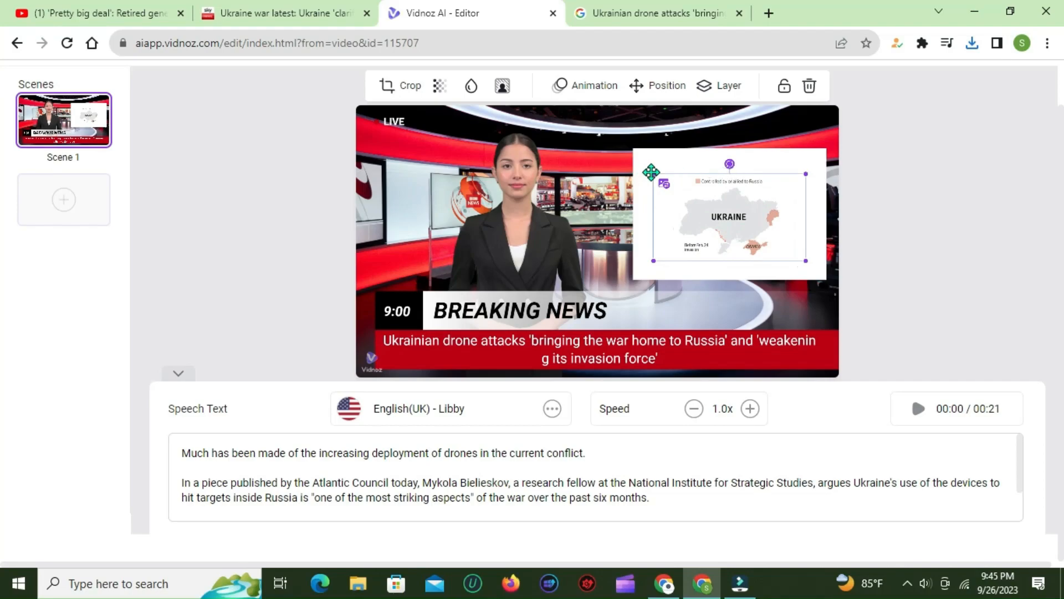
left_click_drag(655, 173, 635, 164)
left_click_drag(806, 261, 811, 286)
left_click(944, 227)
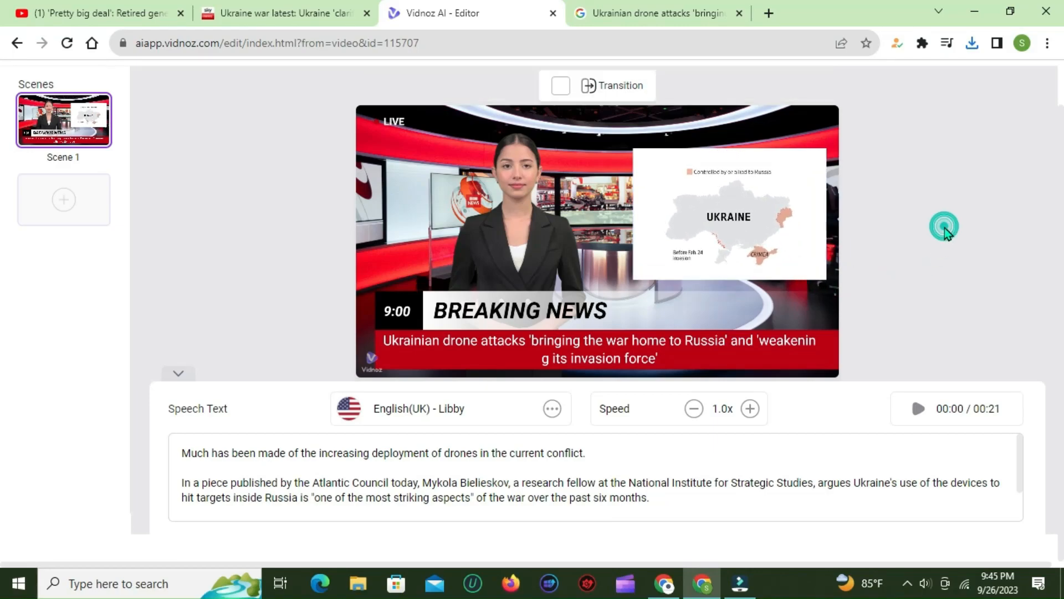
left_click_drag(731, 229, 732, 224)
left_click(957, 241)
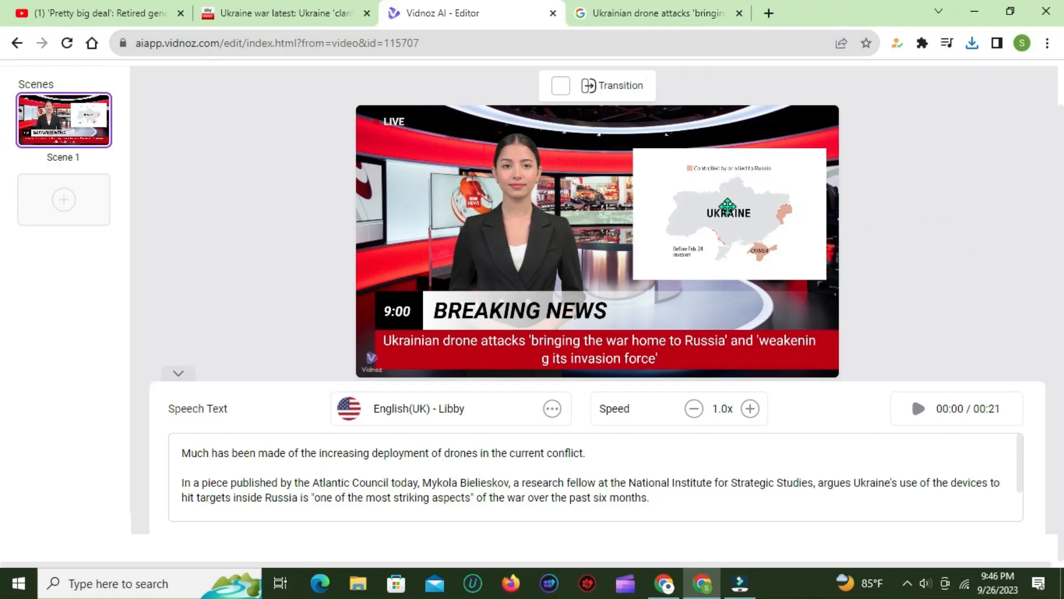
Play Scene 1's speech to check the narration, and stop the playback
left_click(917, 411)
scroll(921, 363, "up", 1)
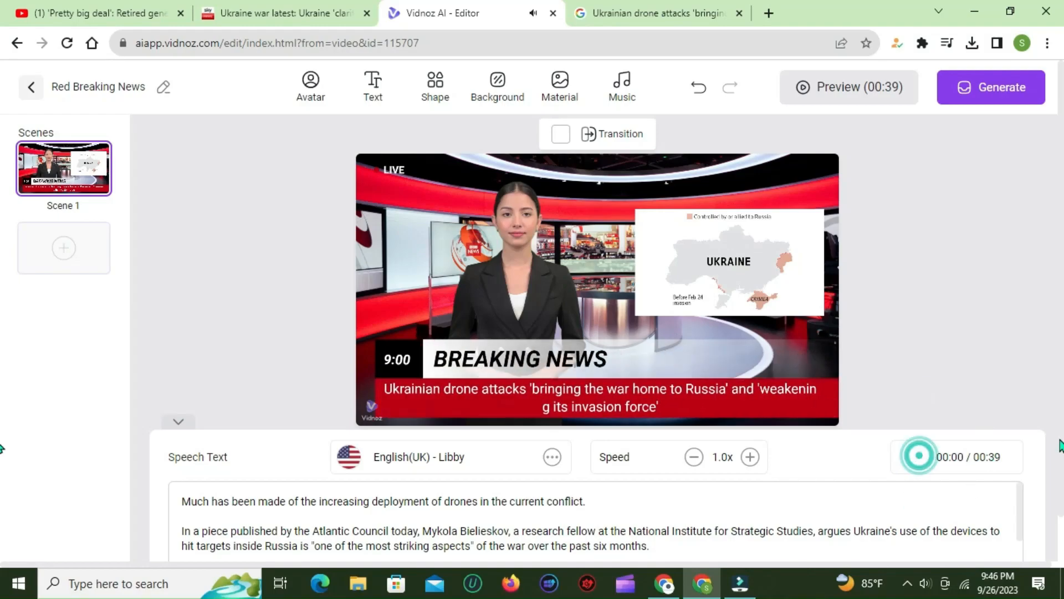
left_click(915, 464)
Generate the Red Breaking News video and download the finished version from My Creations in 720p
left_click(988, 91)
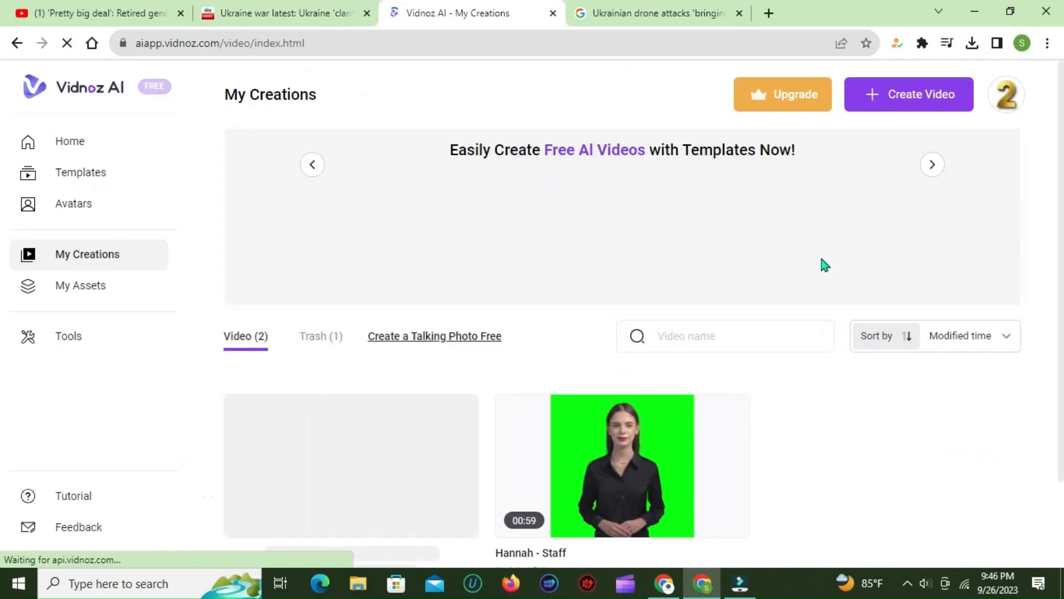
scroll(465, 336, "down", 2)
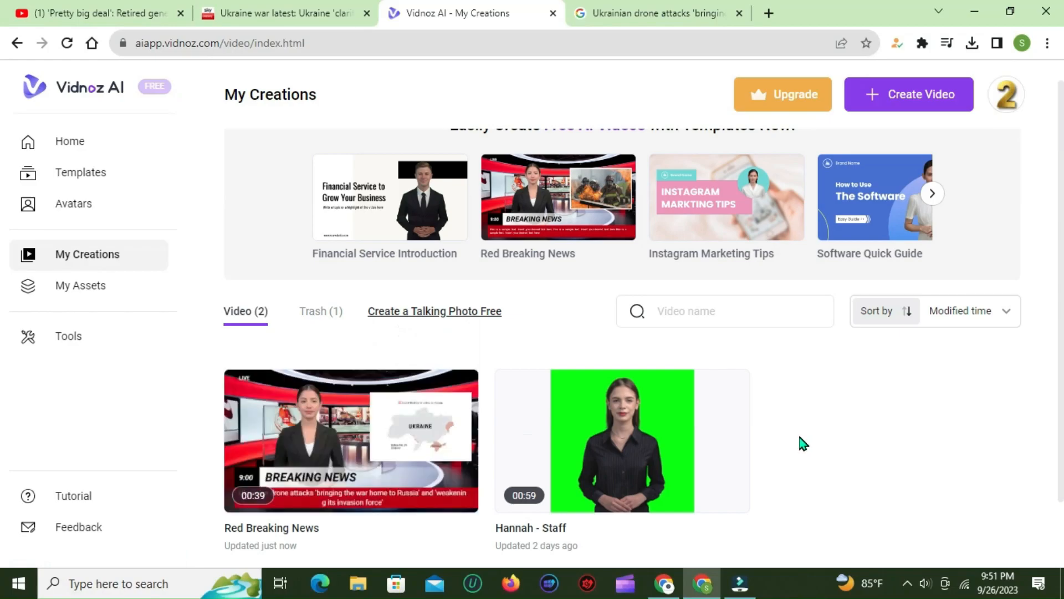
scroll(356, 439, "down", 2)
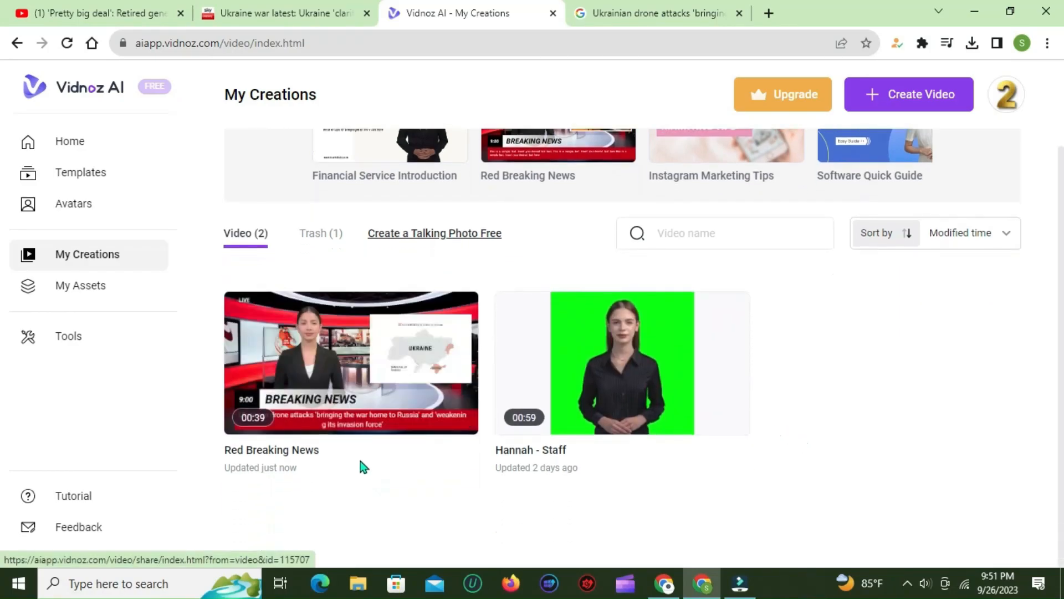
left_click(425, 415)
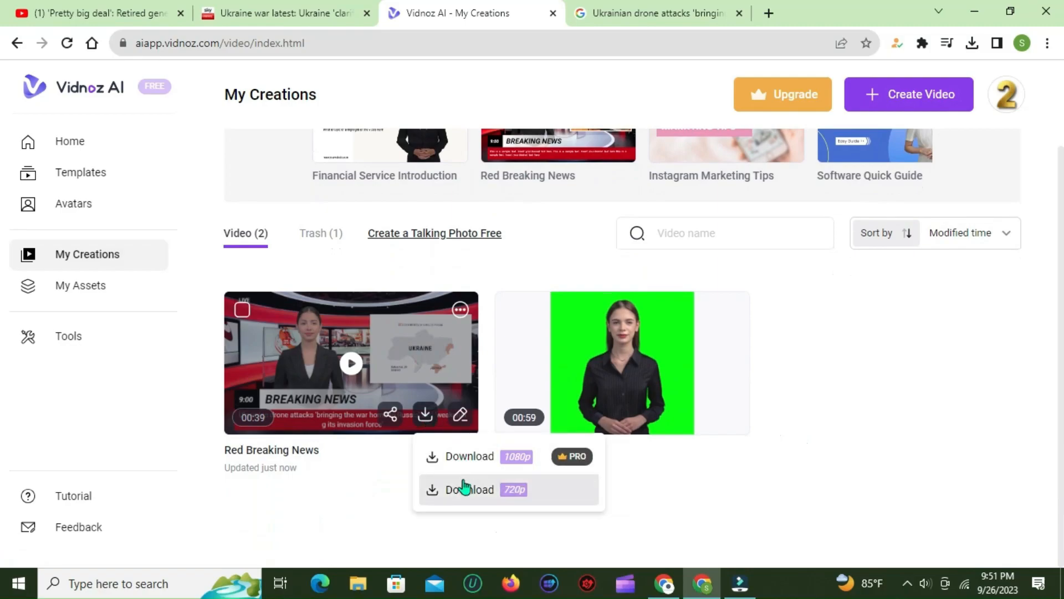
left_click(509, 492)
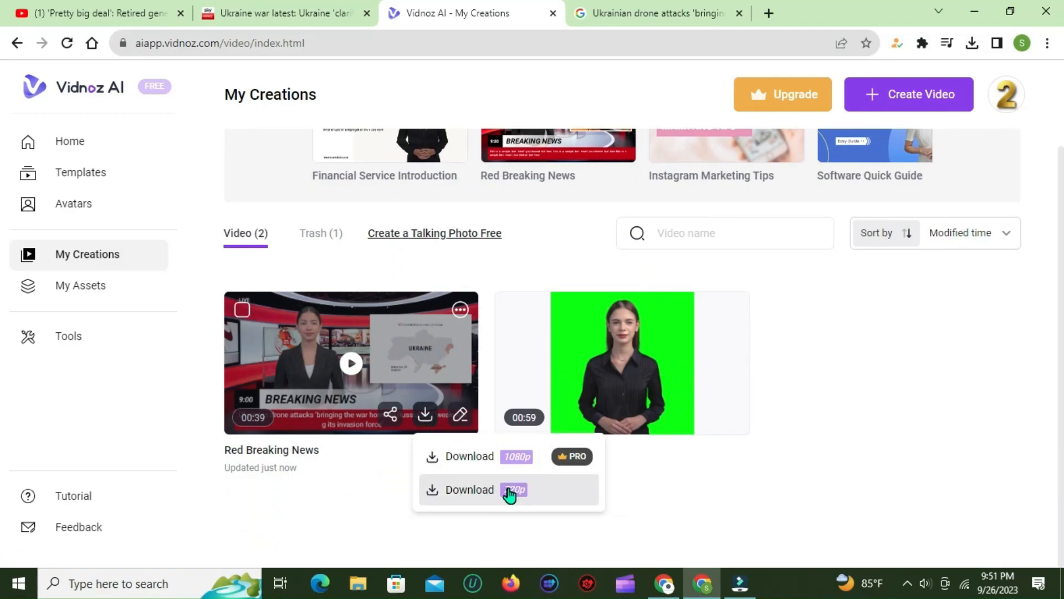